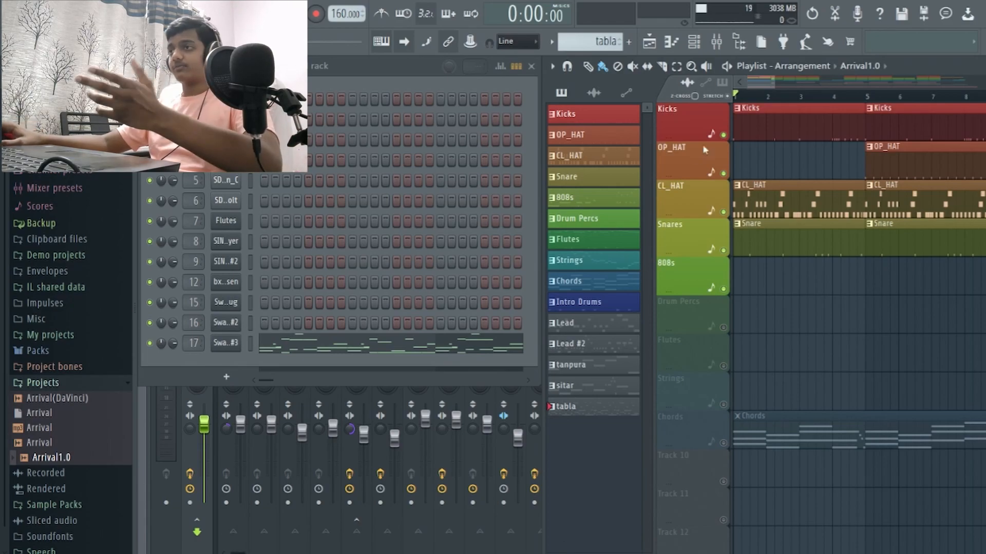
# Step: Widen the channel rack to show full channel names and audition the SD_Kick_Badlands sample in its sampler
pyautogui.moveTo(251, 67); pyautogui.dragTo(311, 68)
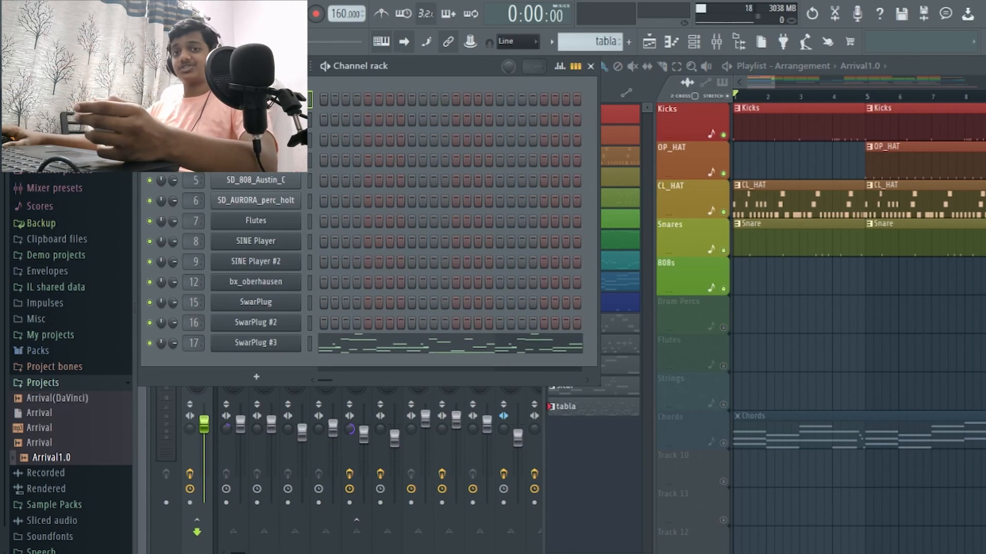
pyautogui.click(256, 98)
pyautogui.click(298, 430)
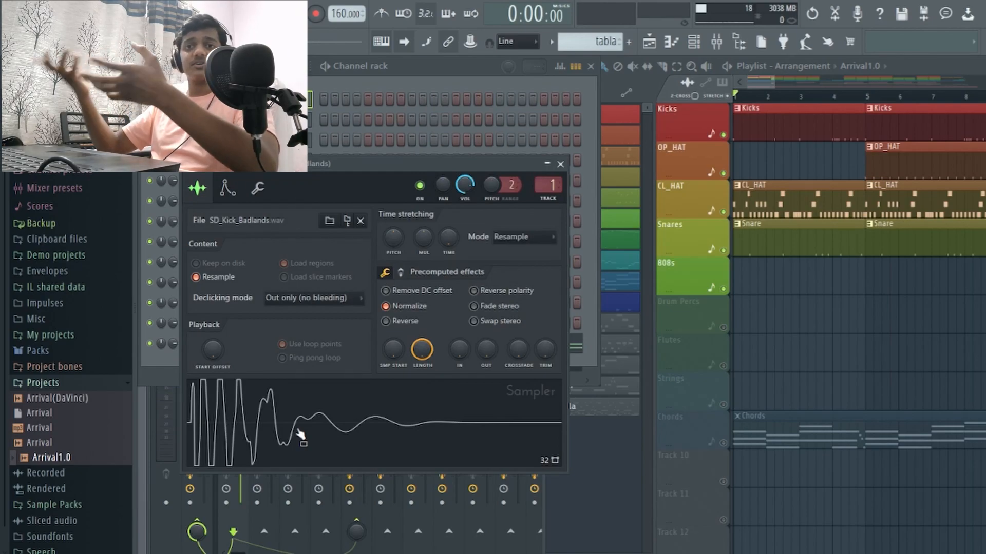
pyautogui.click(389, 418)
pyautogui.click(560, 164)
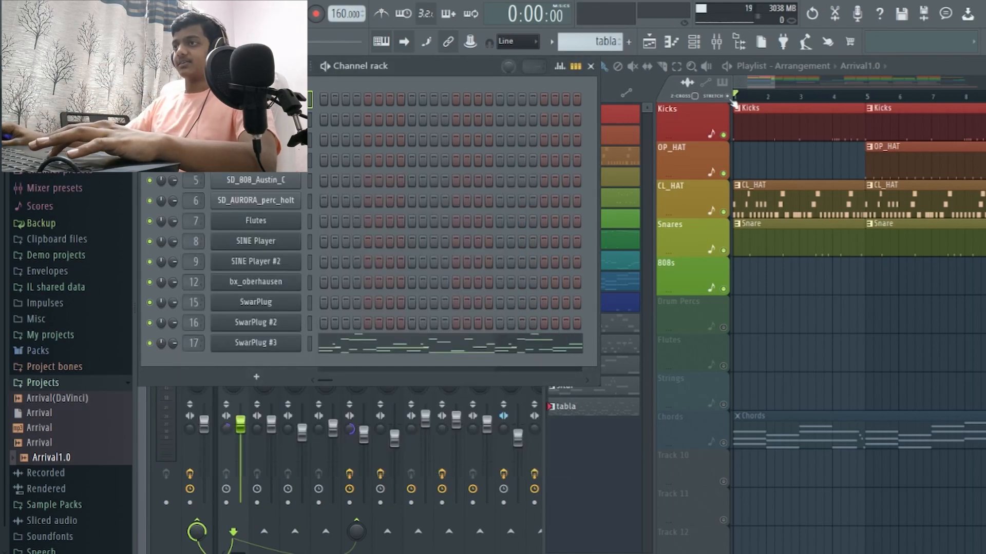
# Step: Play the arrangement from the start and examine the CL_HAT pattern's notes in the piano roll during playback
pyautogui.press('space')
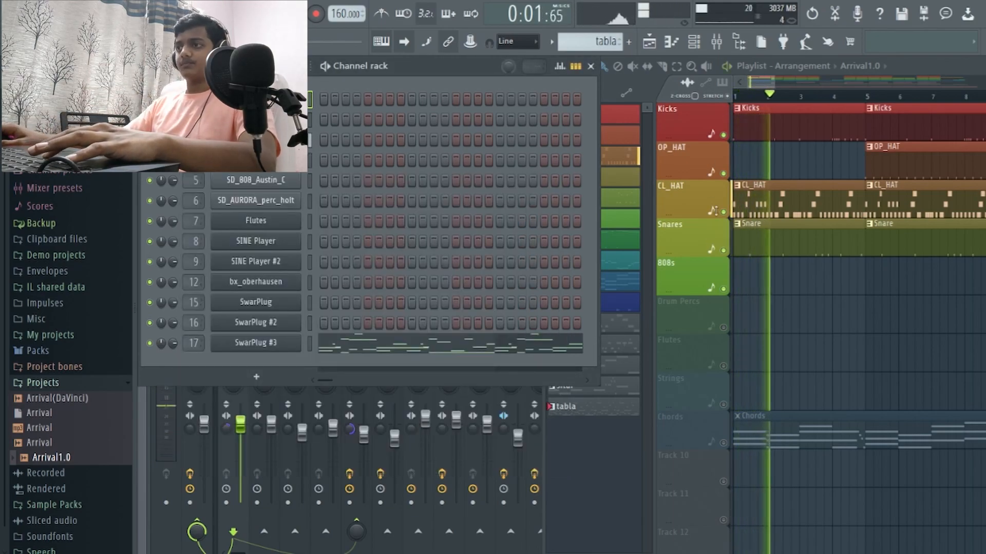
pyautogui.press('space')
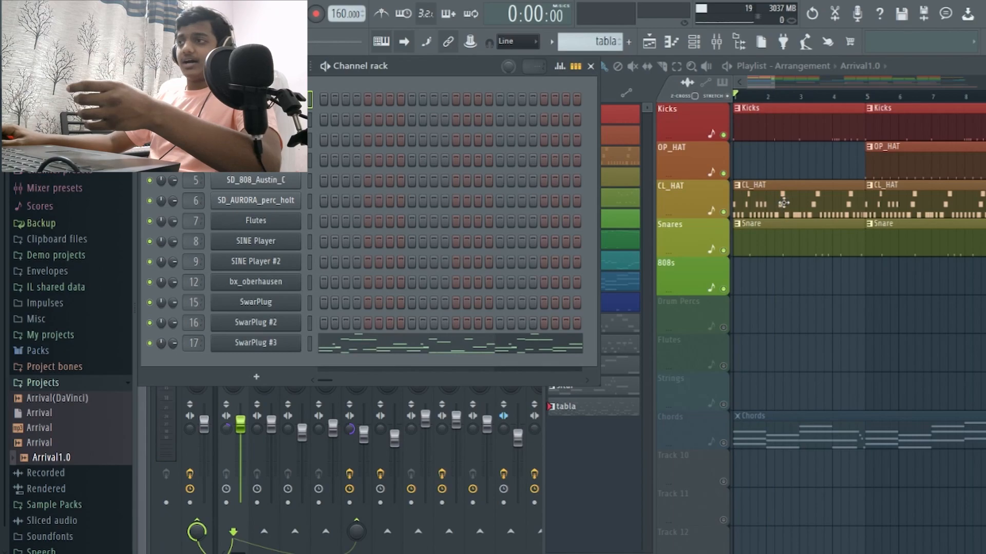
pyautogui.click(782, 204)
pyautogui.click(509, 148)
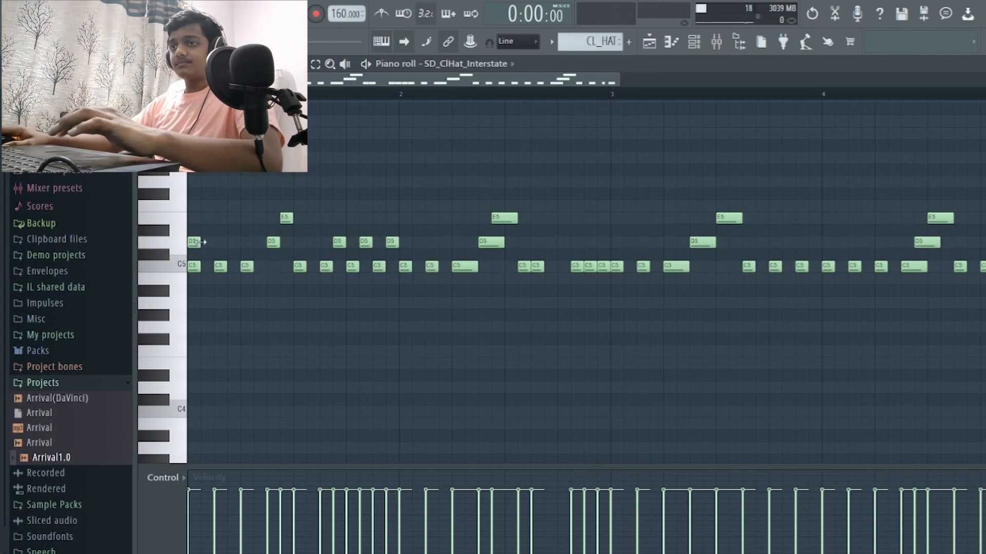
pyautogui.press('space')
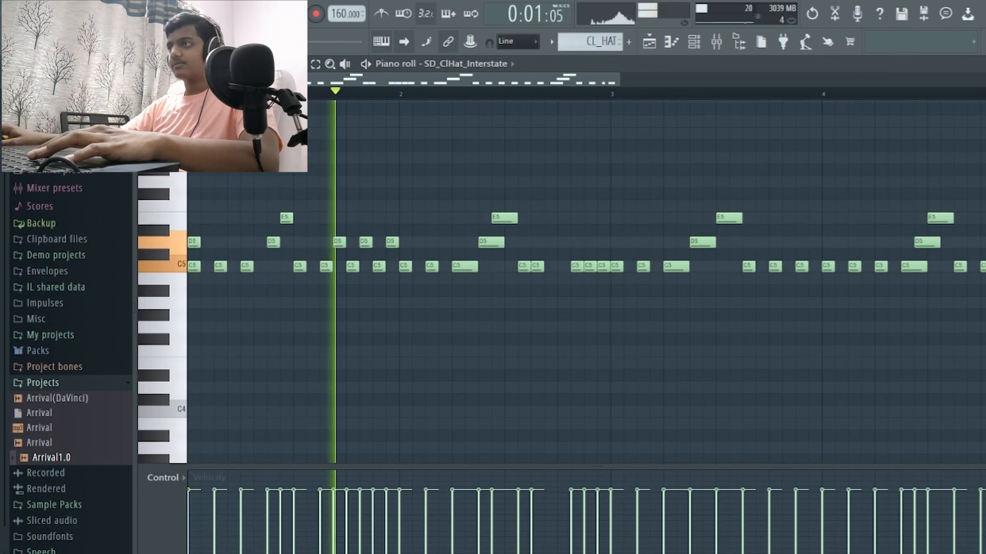
pyautogui.press('F7')
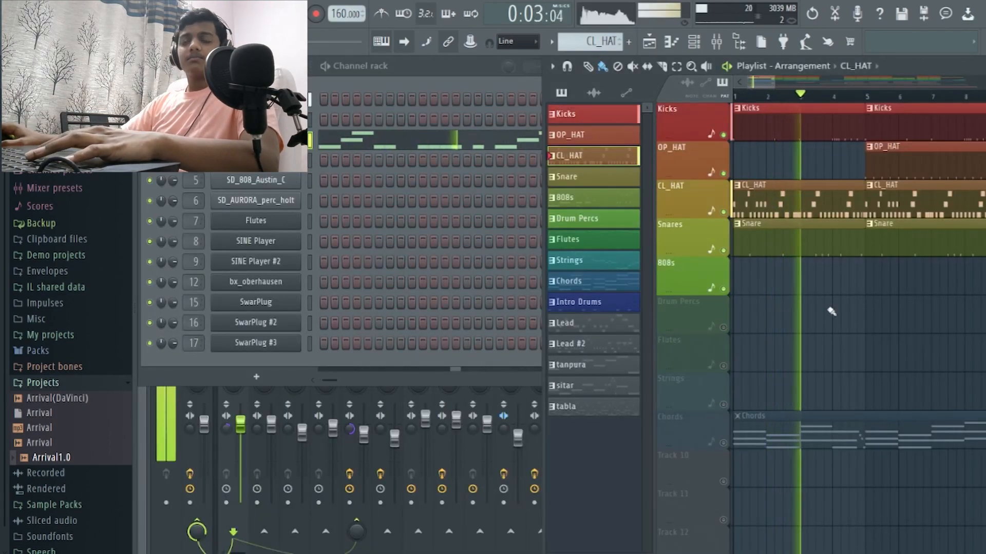
pyautogui.press('space')
# Step: Select the Kicks pattern from the playlist and listen to it on its own
pyautogui.click(768, 133)
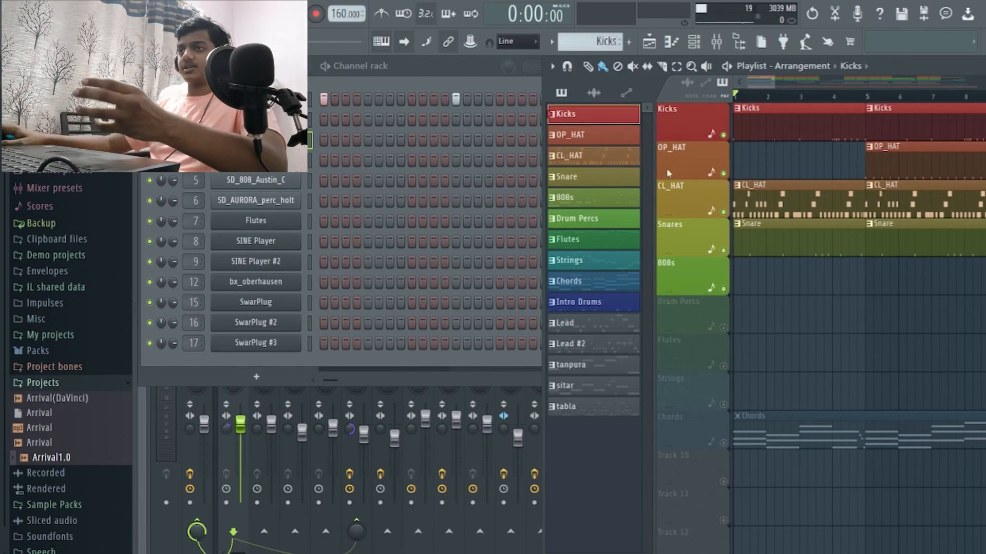
pyautogui.press('space')
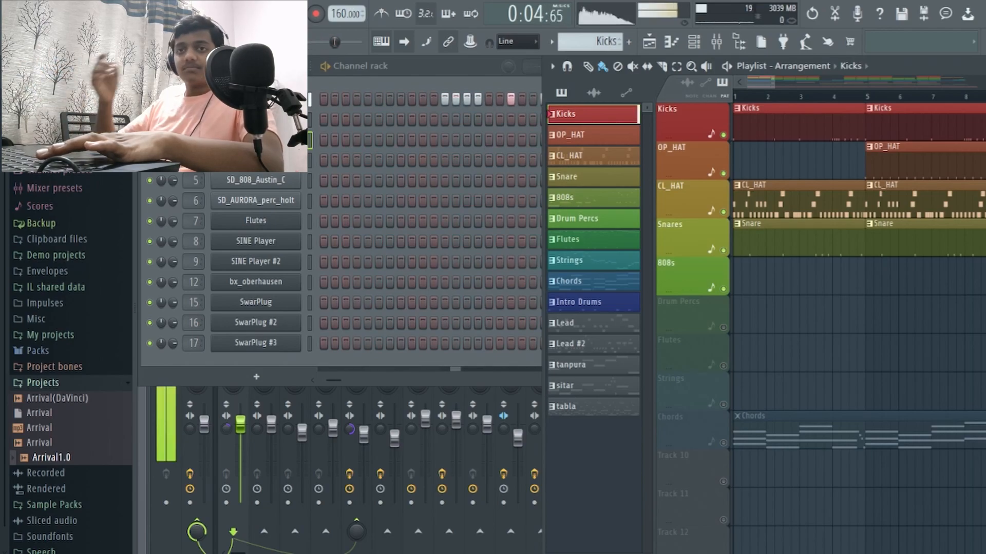
pyautogui.press('space')
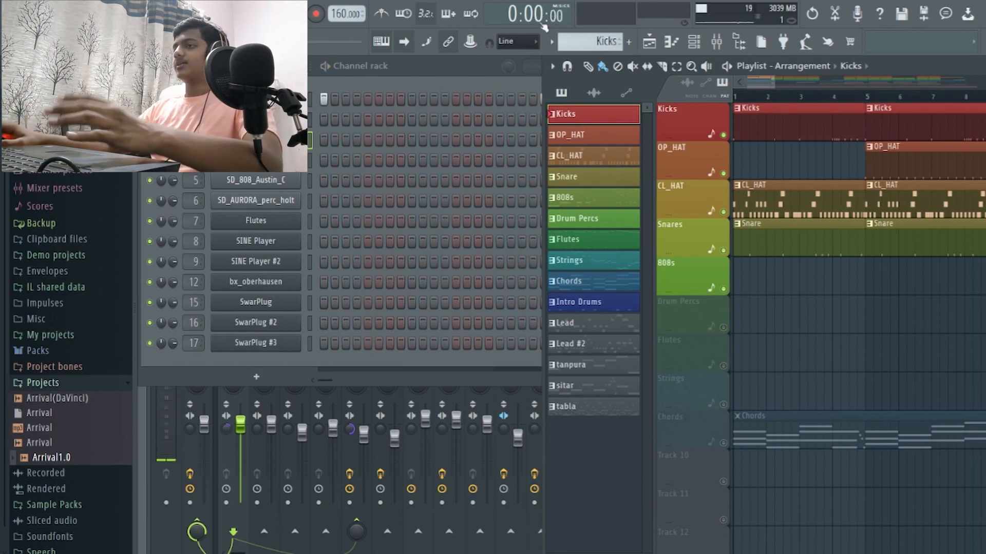
# Step: Select the Snare pattern and audition the SD_Snare_Forward sample in its sampler
pyautogui.click(756, 235)
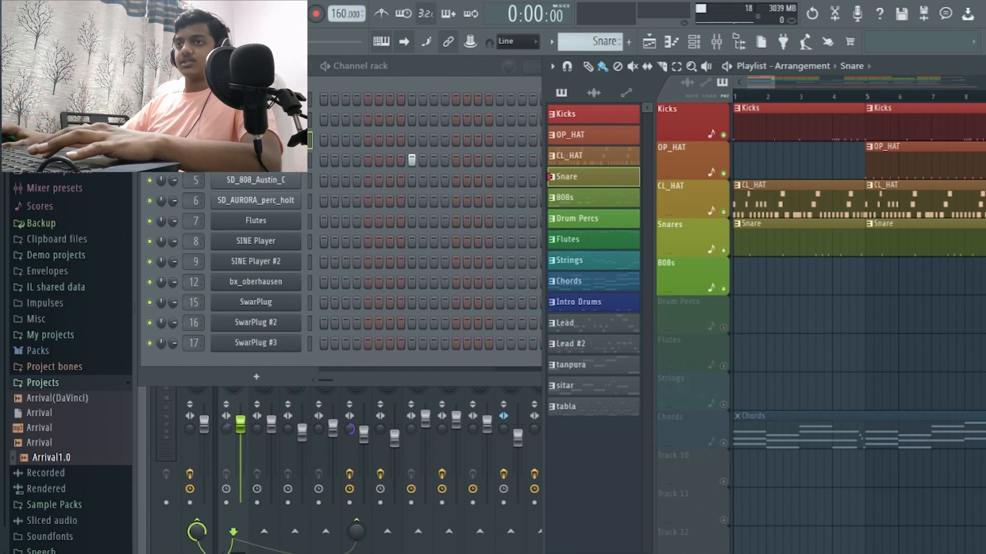
pyautogui.click(256, 160)
pyautogui.click(345, 463)
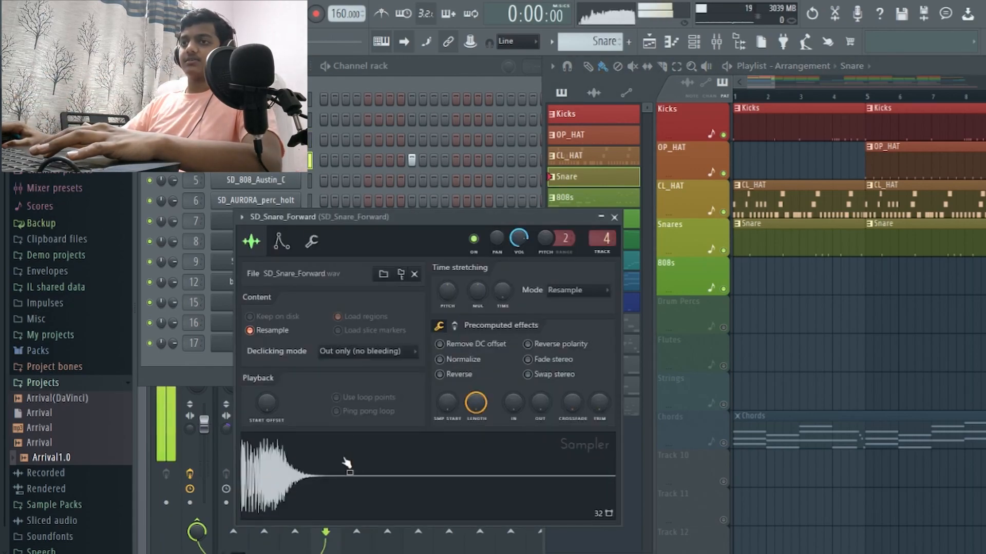
# Step: Show the contents of the SD_HipHop pack within Sample Packs in the browser and close the snare sampler
pyautogui.click(80, 383)
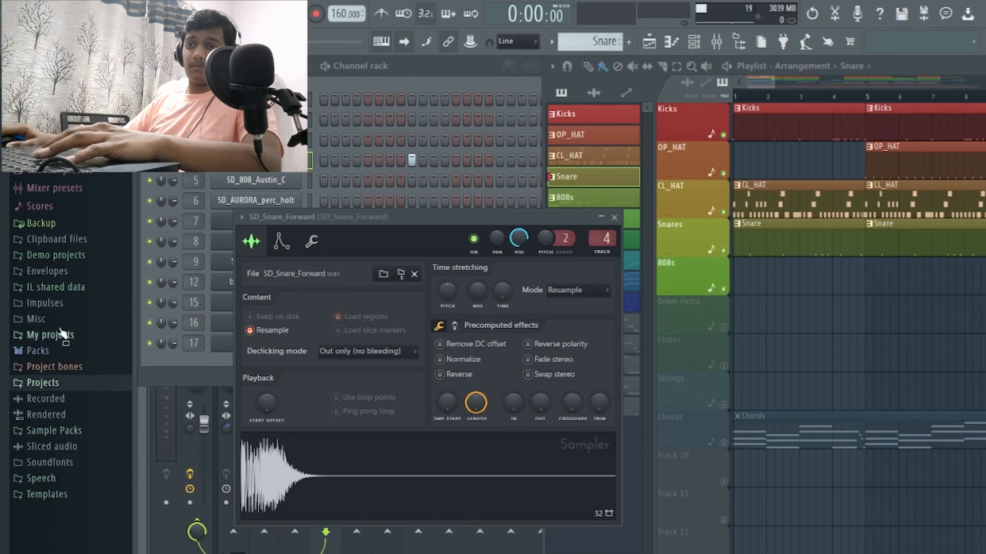
pyautogui.click(60, 431)
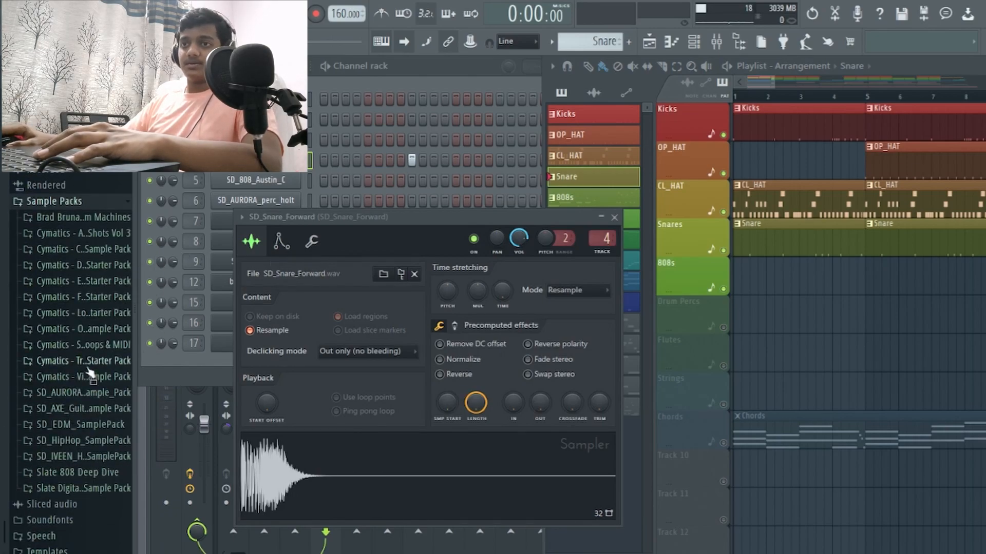
pyautogui.click(82, 441)
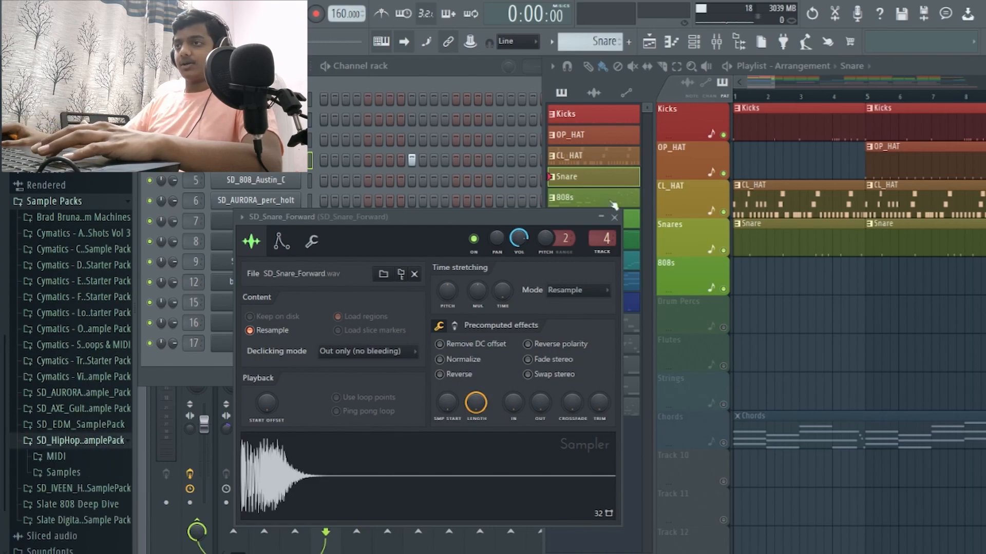
pyautogui.click(614, 218)
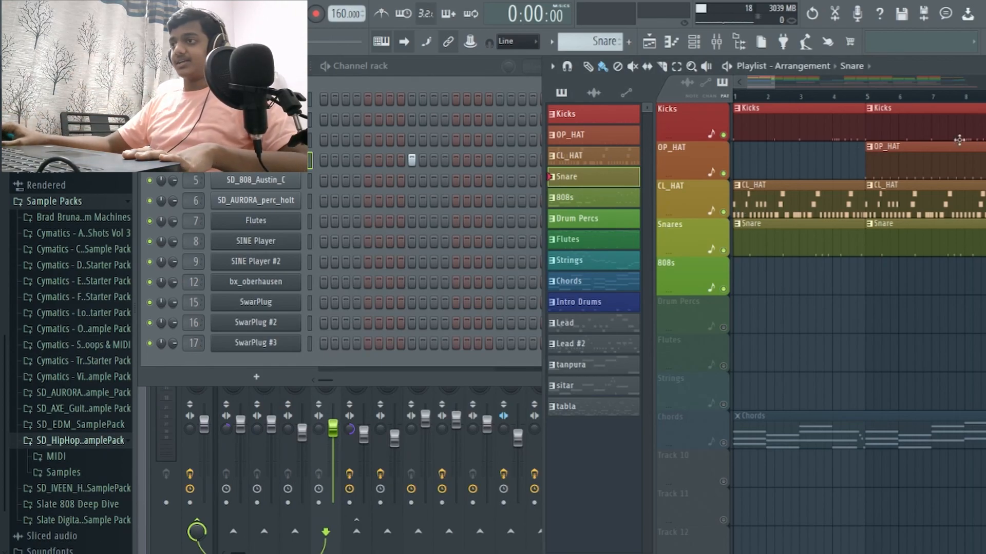
# Step: Select the CL_HAT pattern from the playlist and play it
pyautogui.click(738, 187)
pyautogui.press('space')
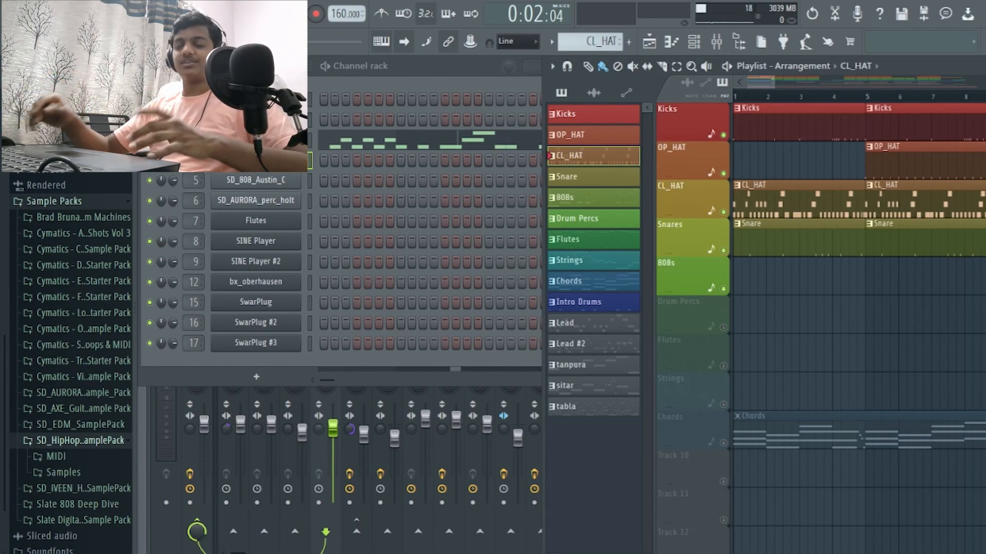
# Step: Audition the SD_OpHat_Shattered sample of the OP_HAT pattern and play the arrangement from bar 5
pyautogui.click(879, 161)
pyautogui.click(260, 120)
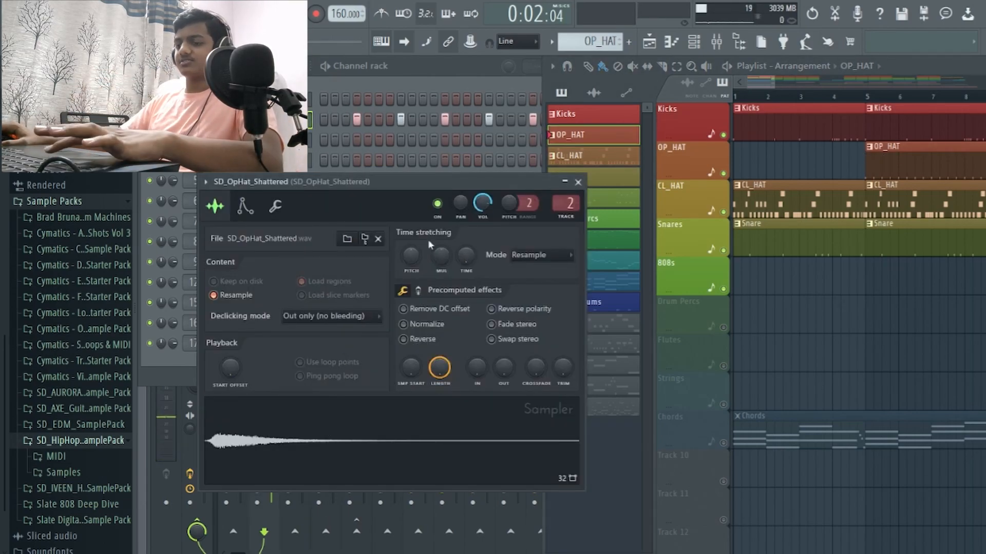
pyautogui.click(577, 181)
pyautogui.click(866, 98)
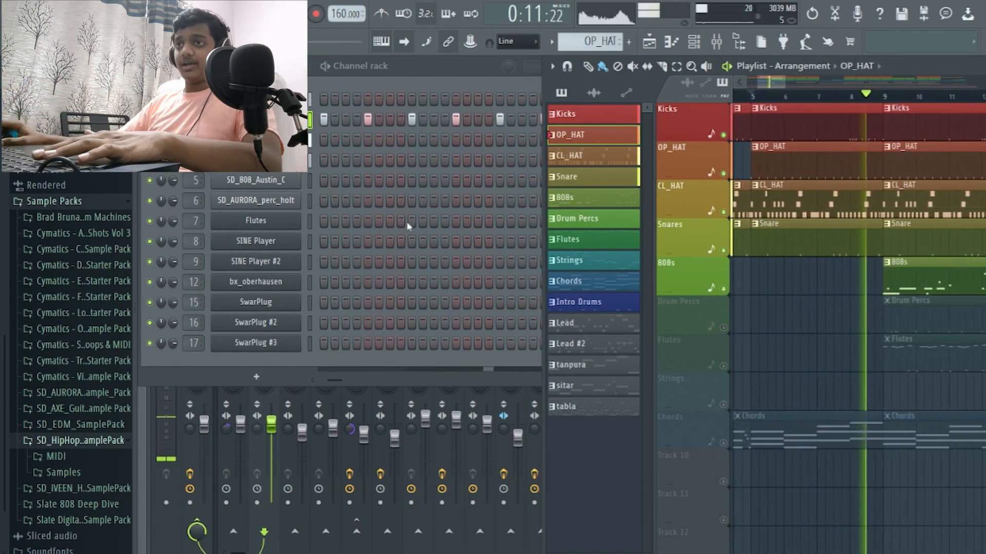
pyautogui.press('space')
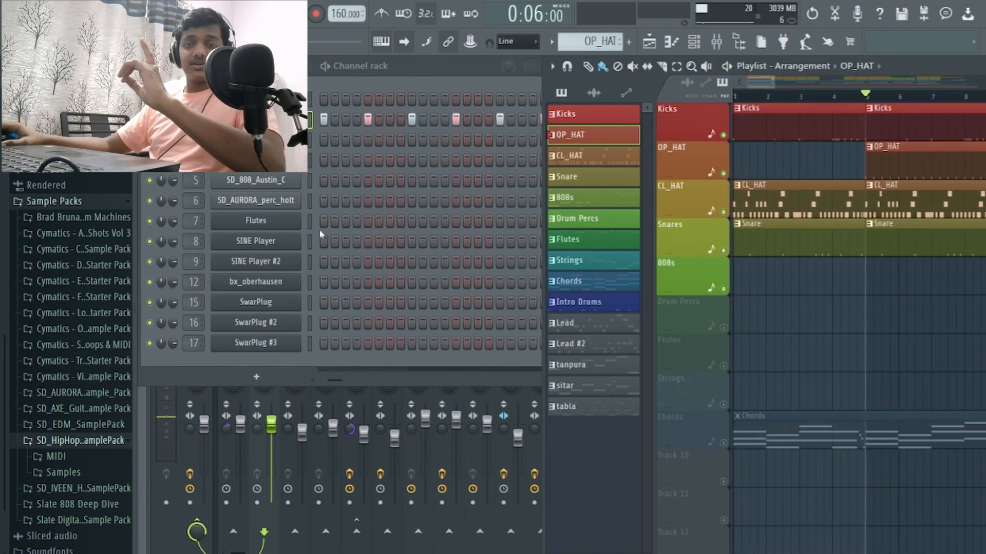
# Step: Audition the SD_808_Austin_C sample and play the 808s pattern from the clip at bar 9
pyautogui.click(275, 179)
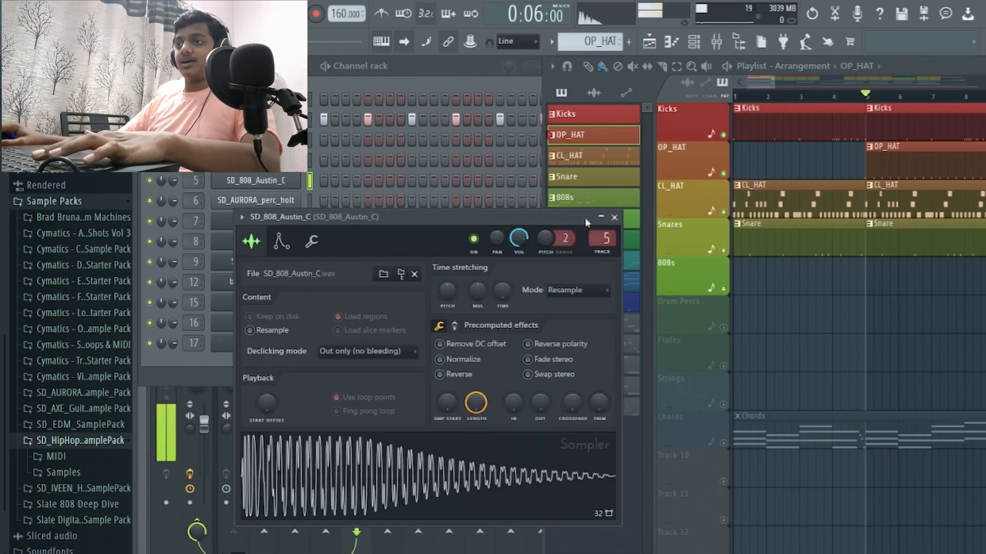
pyautogui.click(614, 217)
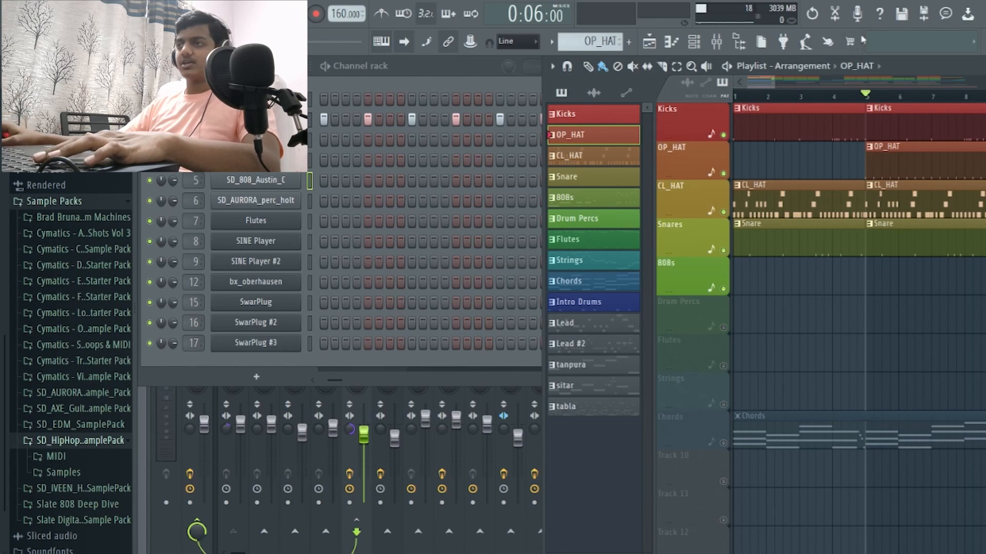
pyautogui.scroll(-2, 857, 285)
pyautogui.scroll(3, 881, 273)
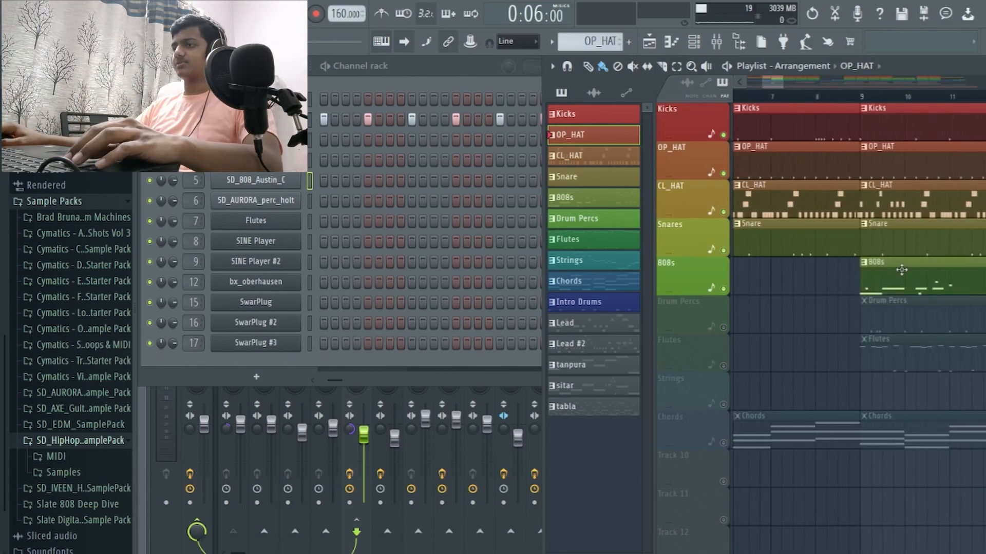
pyautogui.click(900, 264)
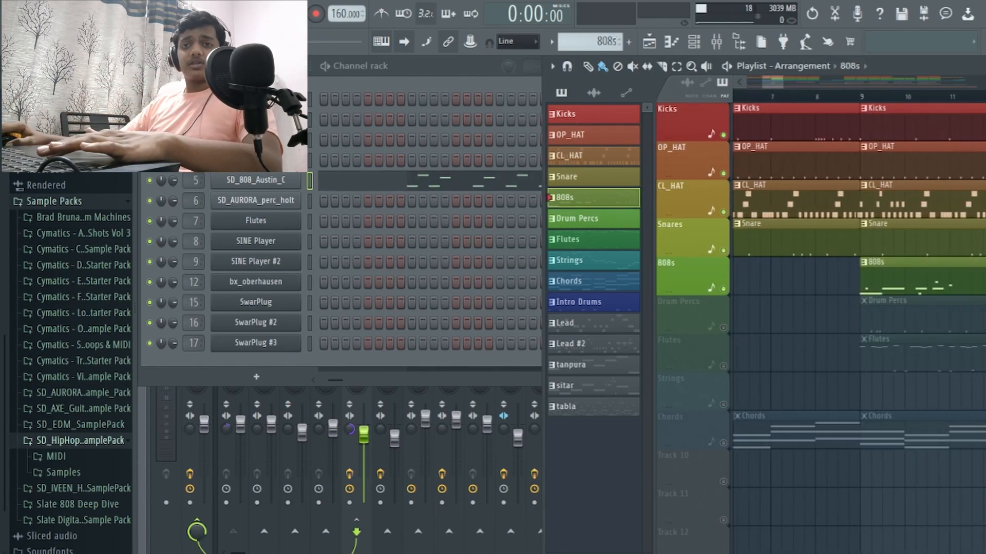
pyautogui.press('space')
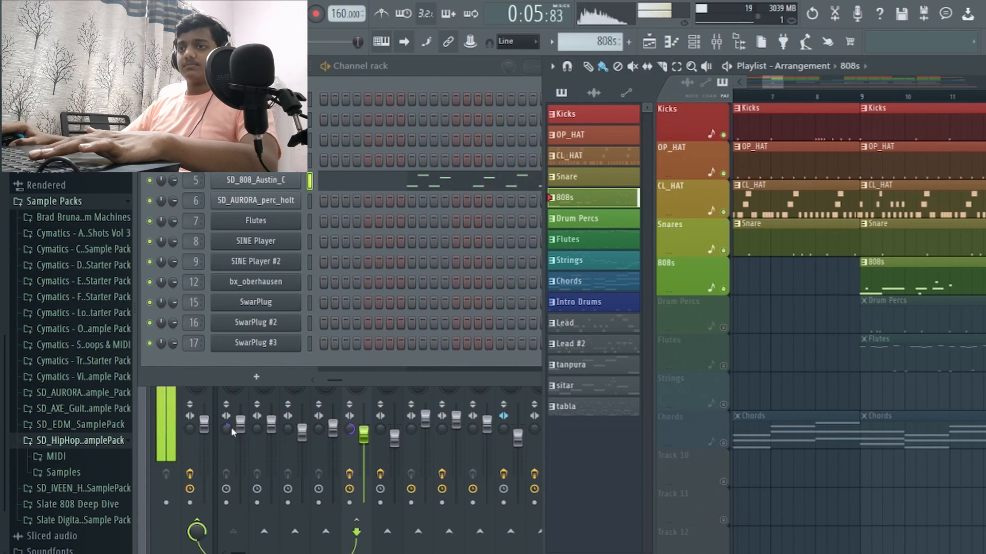
pyautogui.press('space')
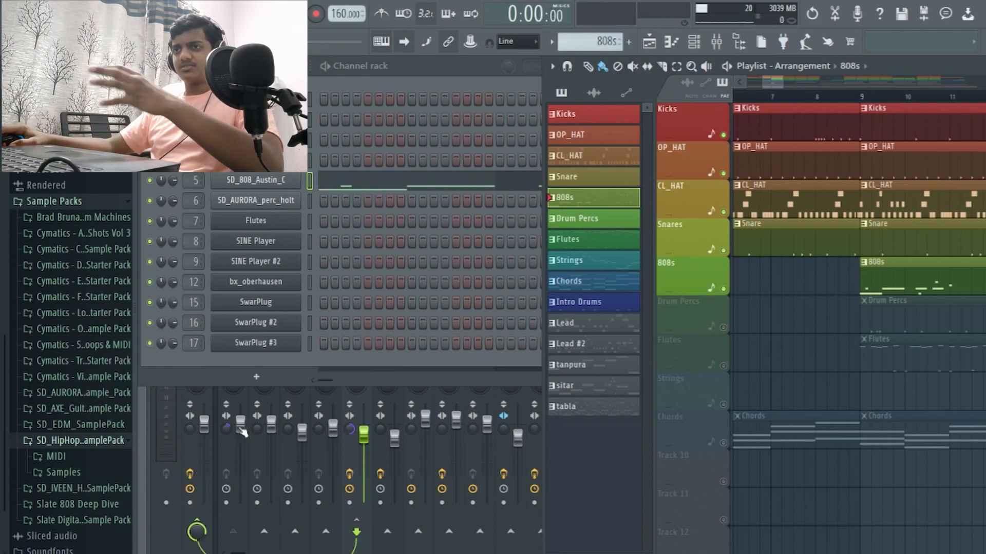
# Step: Examine the note layout of the 808s pattern for SD_808_Austin_C in the piano roll and close it
pyautogui.click(426, 186)
pyautogui.scroll(1, 485, 324)
pyautogui.scroll(-3, 365, 289)
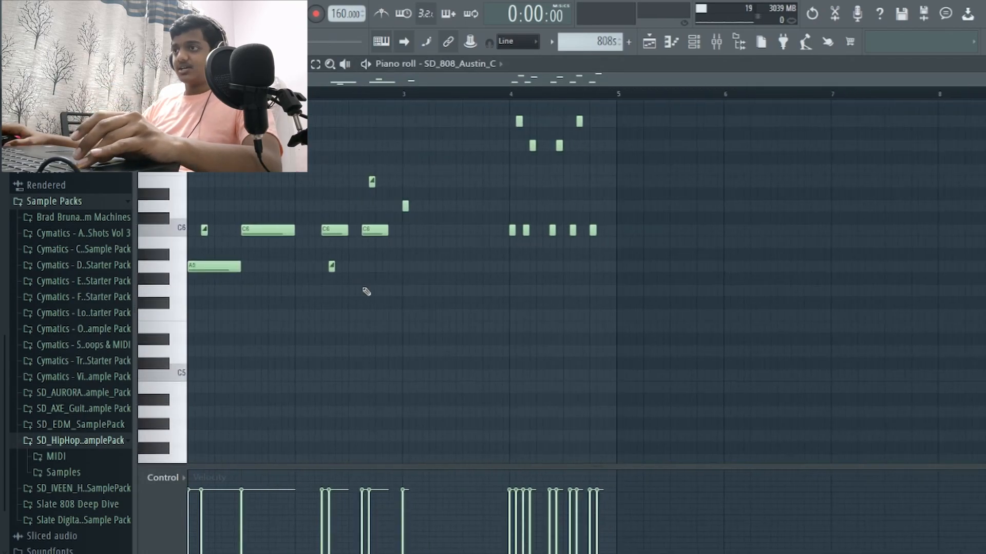
pyautogui.scroll(5, 600, 277)
pyautogui.scroll(3, 547, 262)
pyautogui.scroll(1, 545, 260)
pyautogui.scroll(-3, 825, 285)
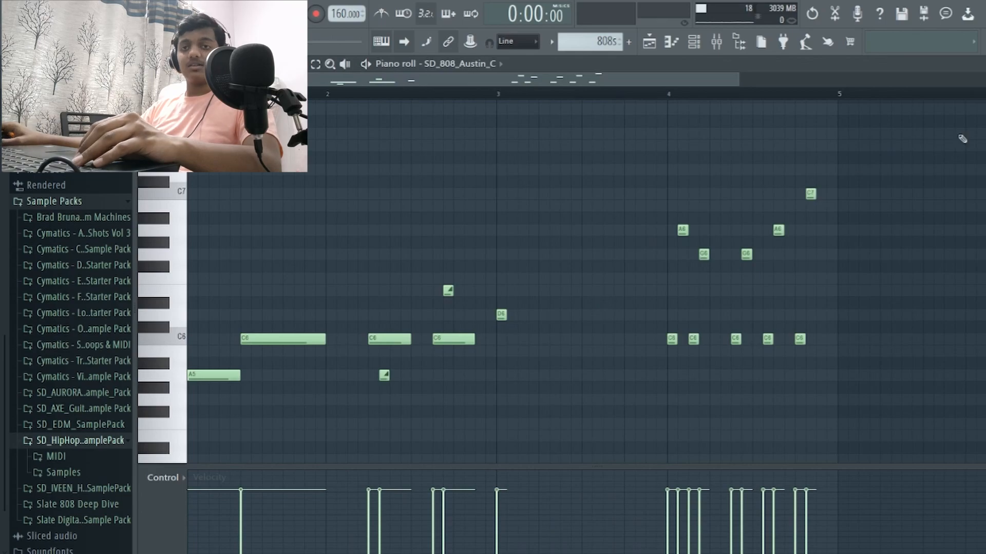
pyautogui.press('Escape')
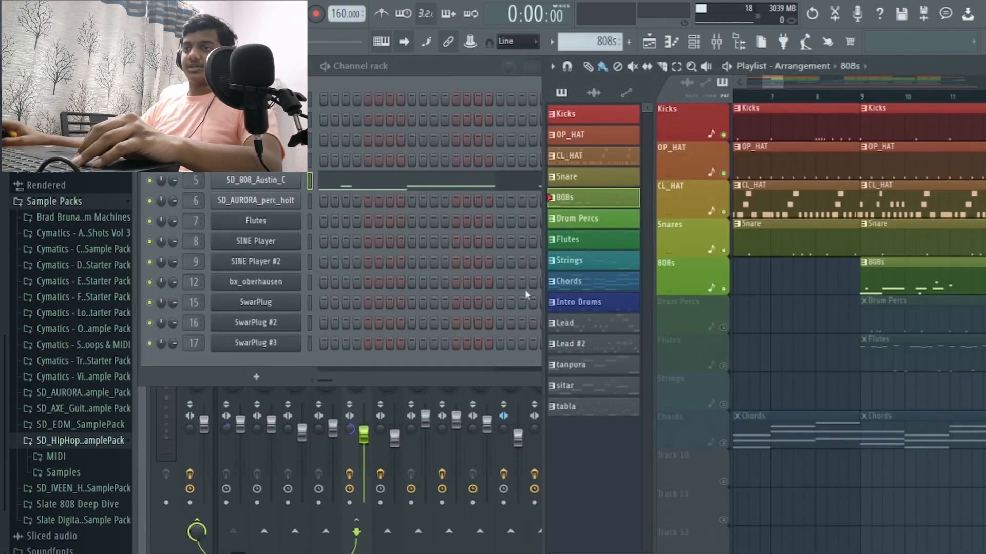
# Step: Leave only the Kicks and 808s playlist tracks unmuted and play them together with the kick's mixer track selected
pyautogui.keyDown('ctrl'); pyautogui.click(723, 135); pyautogui.keyUp('ctrl')
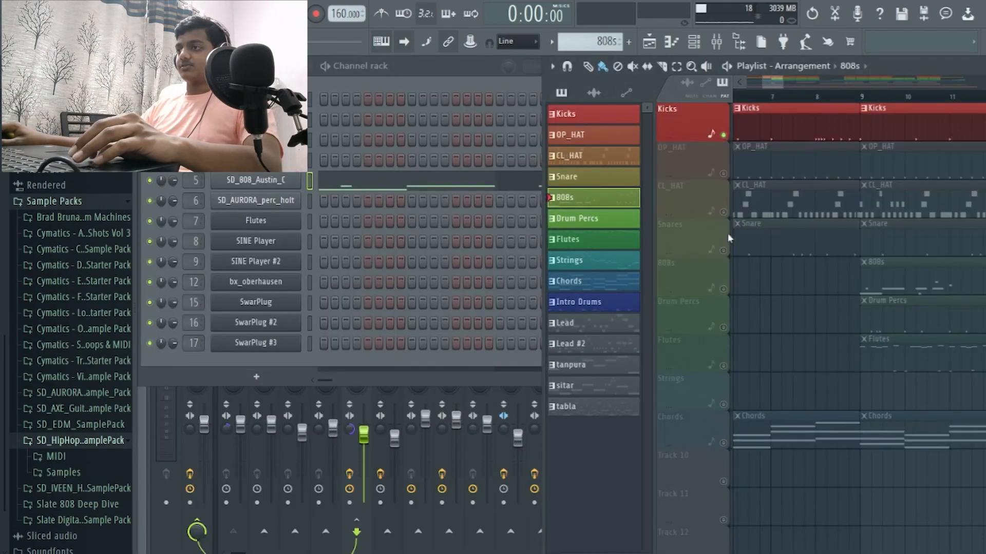
pyautogui.click(723, 289)
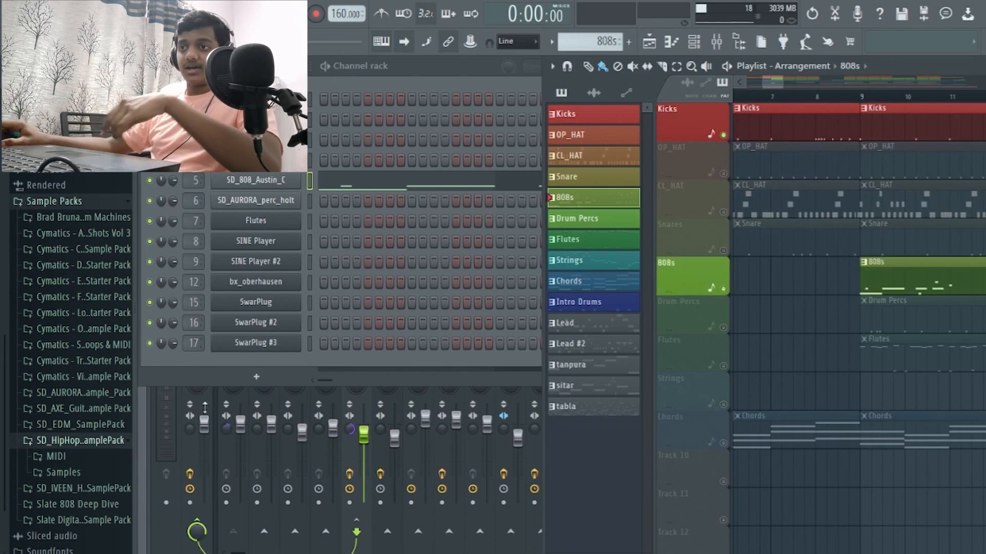
pyautogui.click(247, 432)
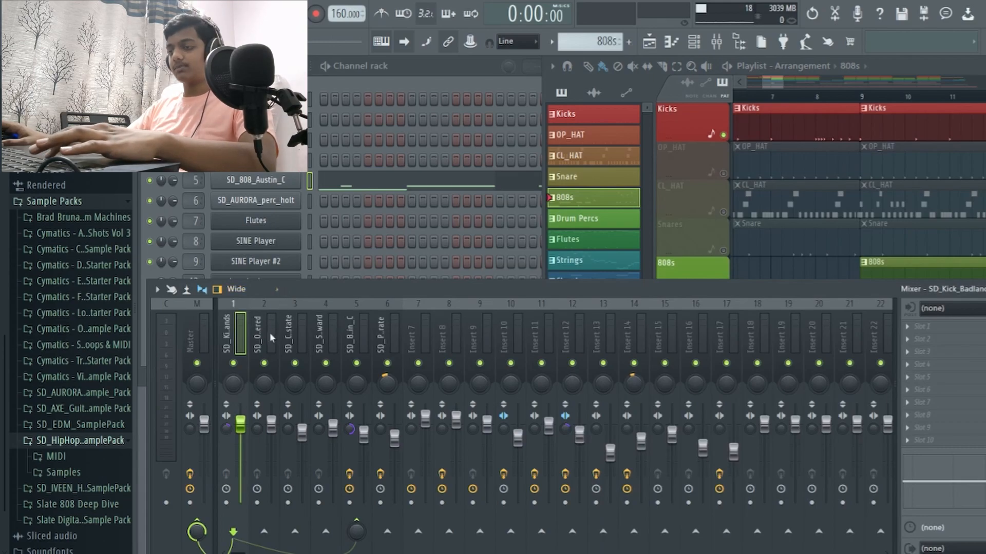
pyautogui.press('space')
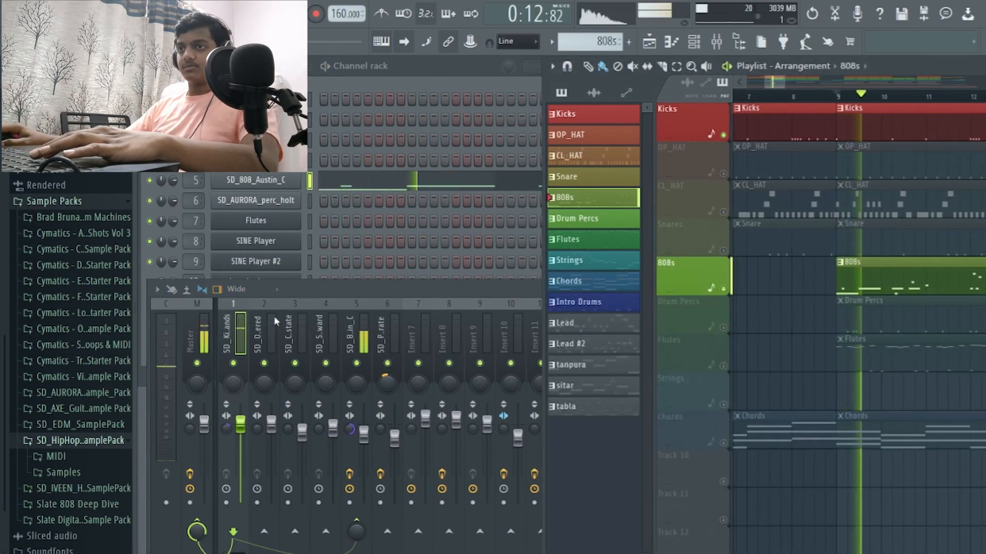
pyautogui.click(242, 312)
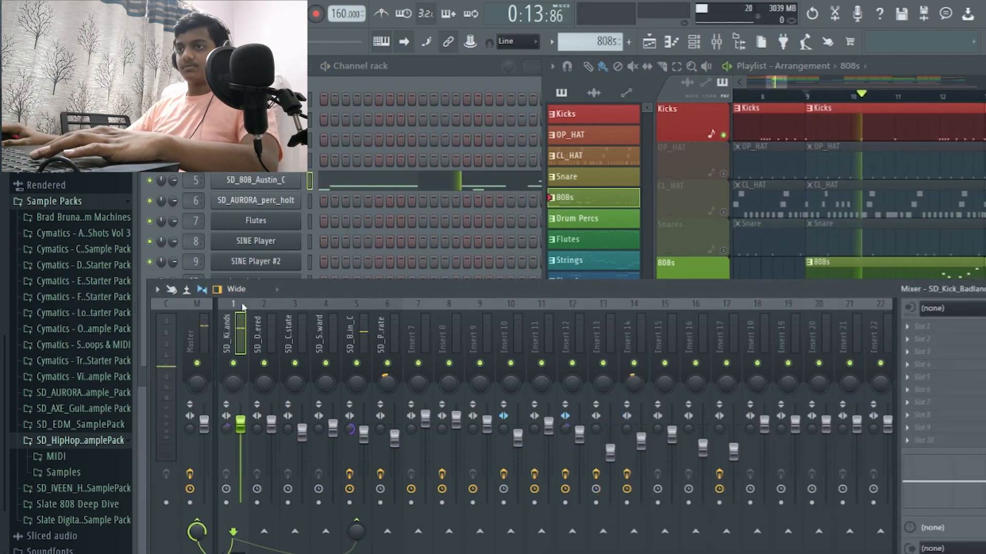
# Step: Inspect the Fruity Limiter settings on the SD_808_Austin_C mixer track and close the plugin
pyautogui.click(366, 319)
pyautogui.click(932, 403)
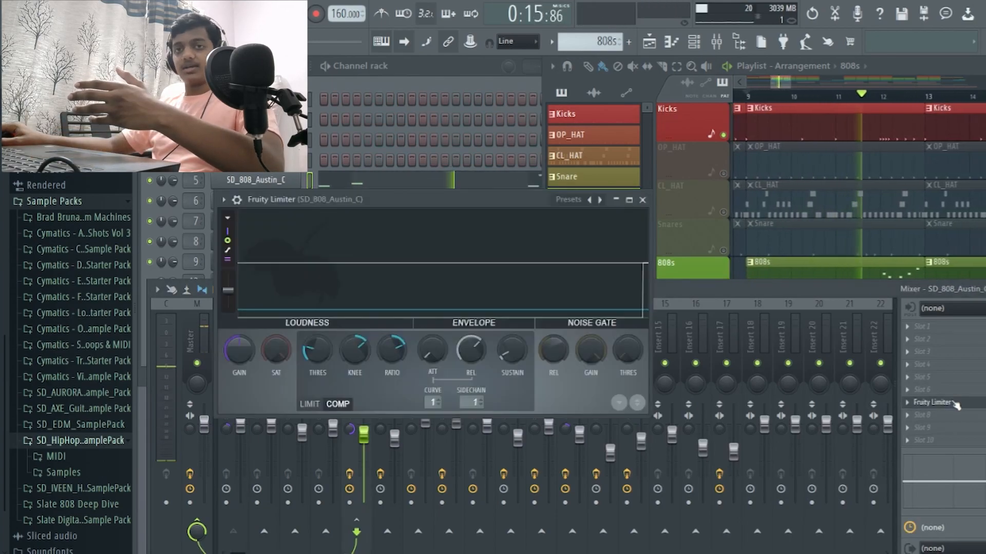
pyautogui.click(642, 200)
# Step: Play the kicks and 808s together from bar 9 and stop playback
pyautogui.press('space')
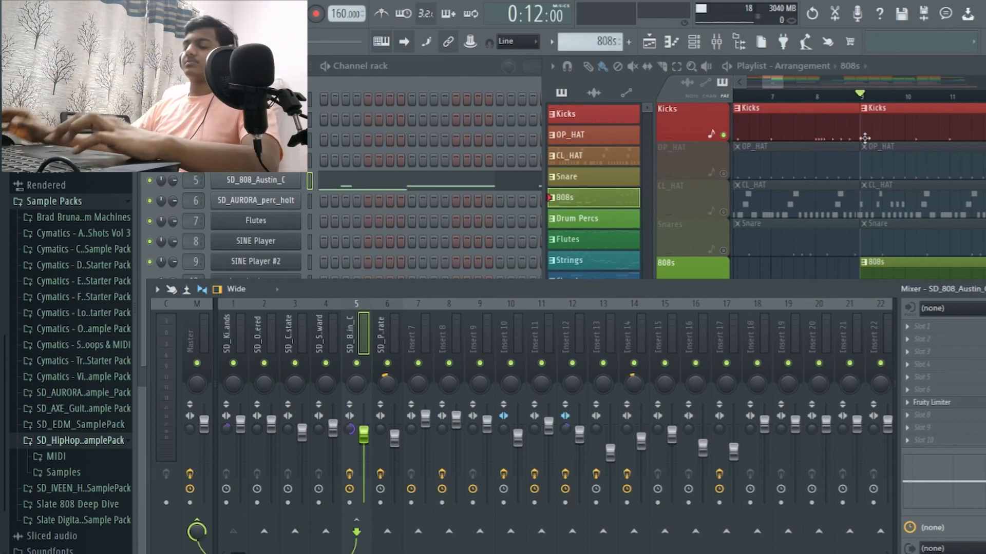
pyautogui.click(699, 115)
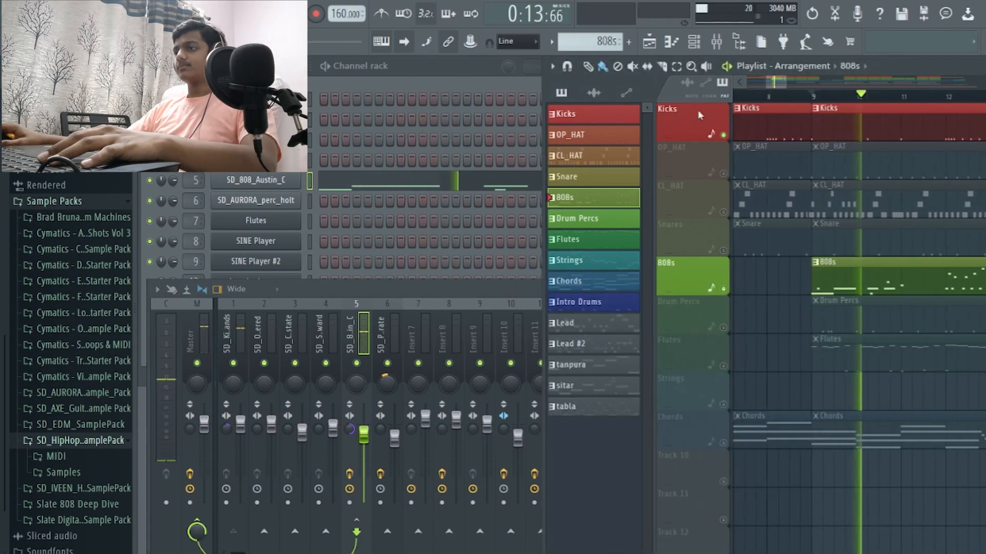
pyautogui.press('space')
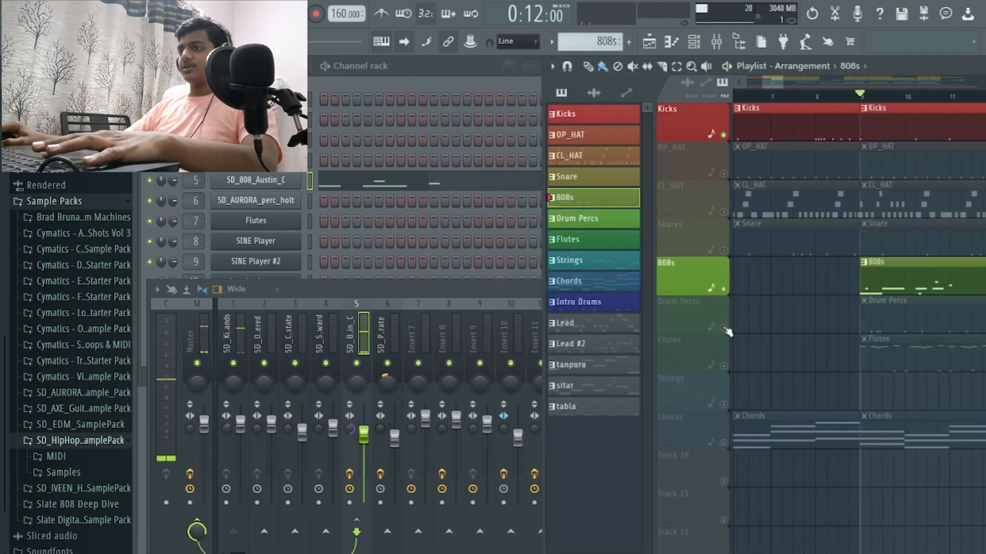
# Step: Unmute the Drum Percs playlist track and play it with the kicks and 808s from bar 9
pyautogui.click(723, 327)
pyautogui.press('space')
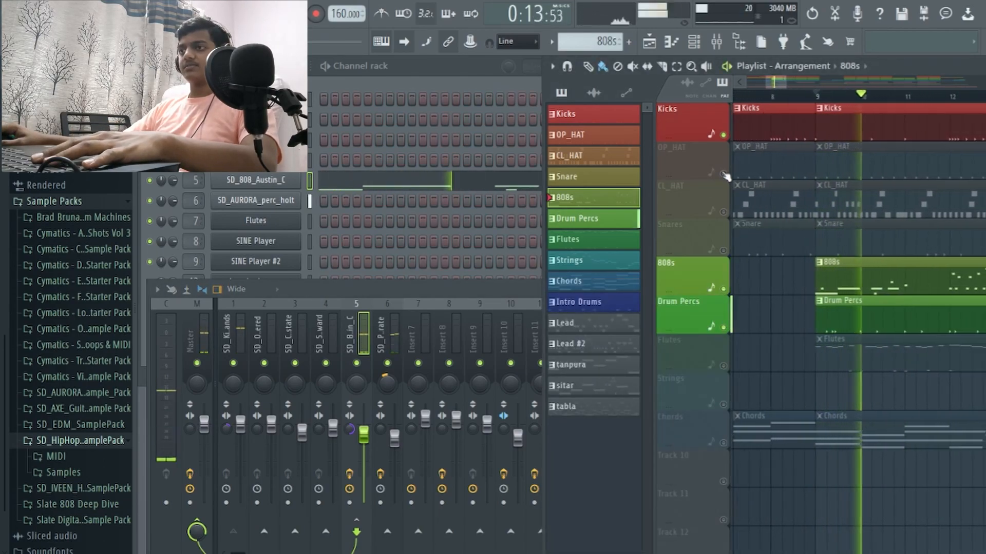
pyautogui.press('space')
# Step: Unmute the OP_HAT, CL_HAT and Snares playlist tracks and play the full drum section from bar 9
pyautogui.click(723, 174)
pyautogui.click(724, 212)
pyautogui.click(723, 250)
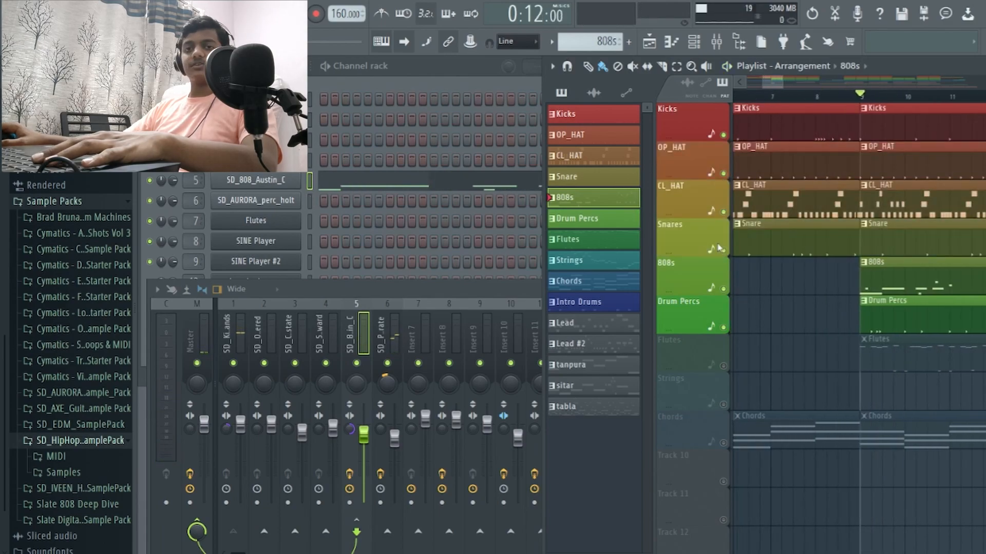
pyautogui.press('space')
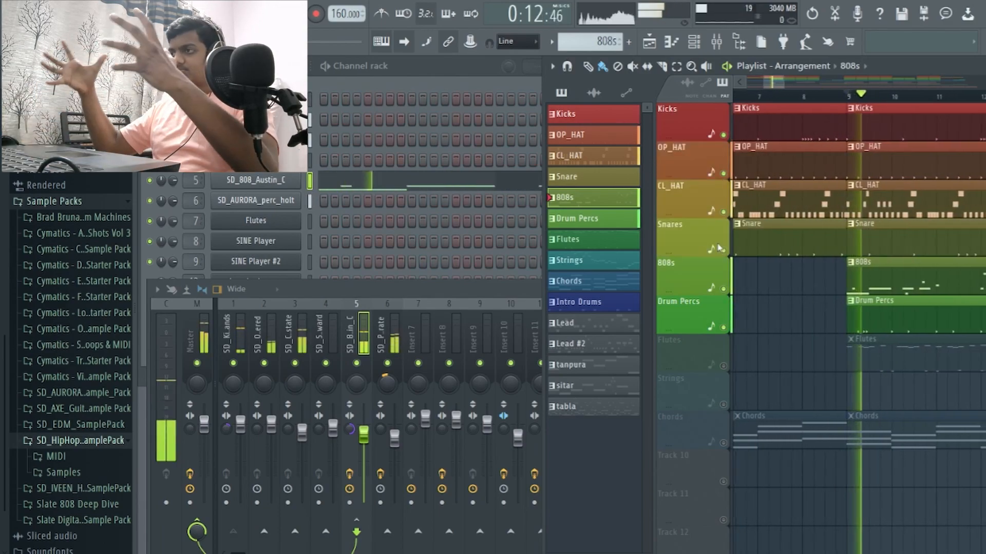
pyautogui.press('space')
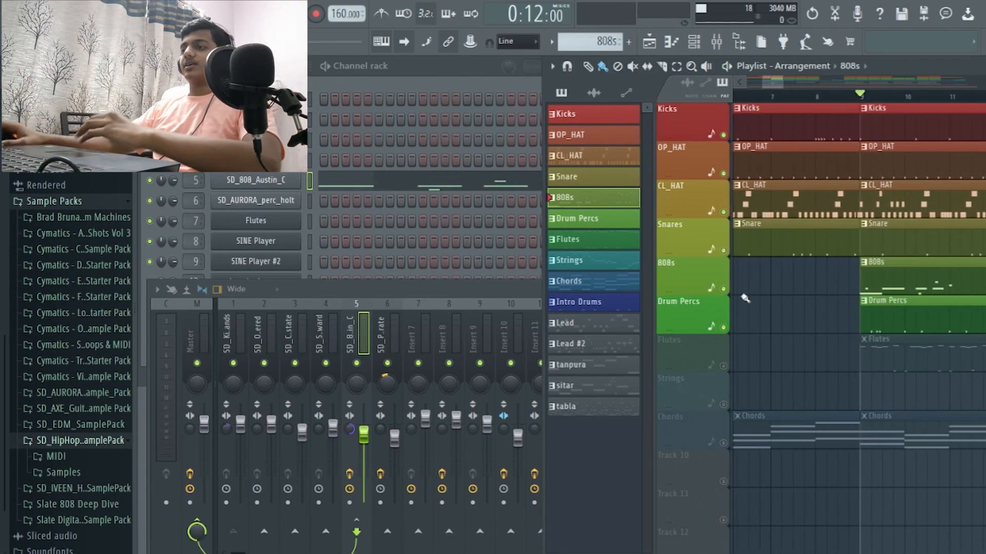
# Step: Play the arrangement from the Intro Drums clip just before bar 33 and stop it
pyautogui.scroll(-8, 750, 315)
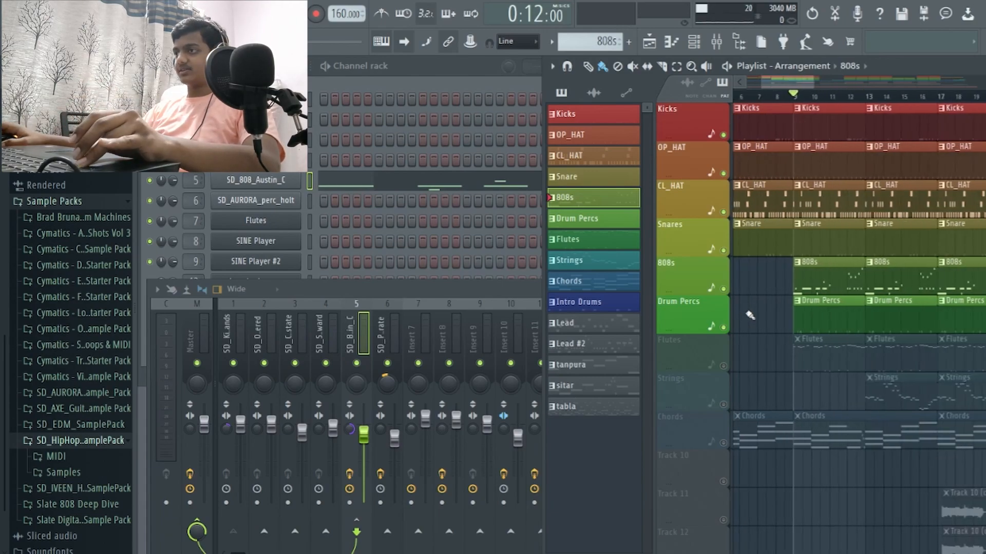
pyautogui.scroll(7, 871, 309)
pyautogui.scroll(4, 873, 164)
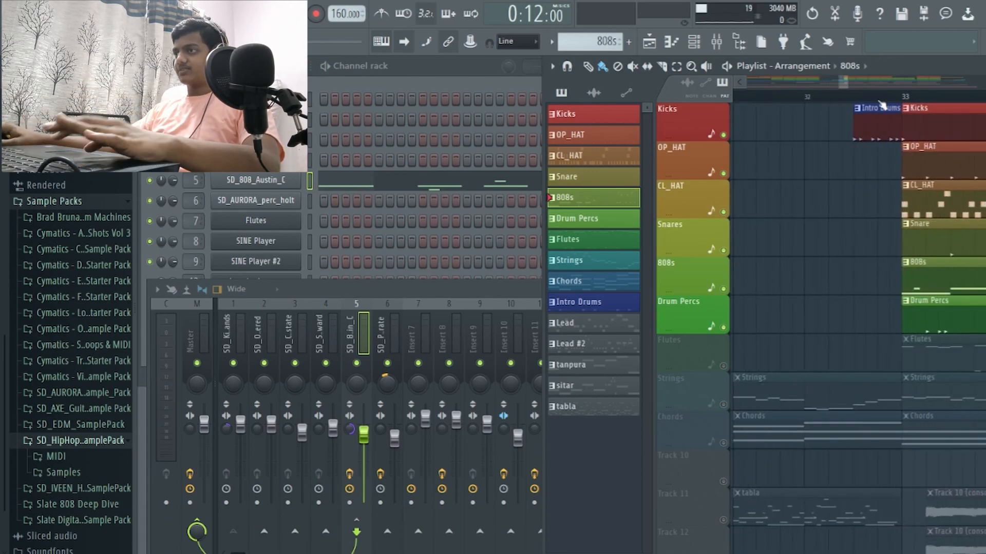
pyautogui.press('space')
pyautogui.press('space')
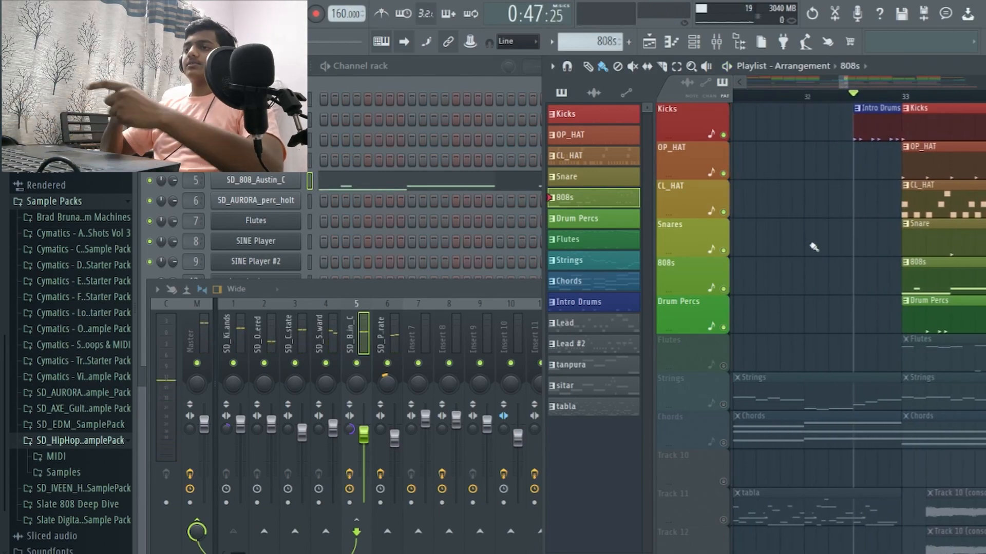
# Step: Unmute the Flutes playlist track and select the Flutes pattern for viewing in the channel rack
pyautogui.scroll(-8, 899, 220)
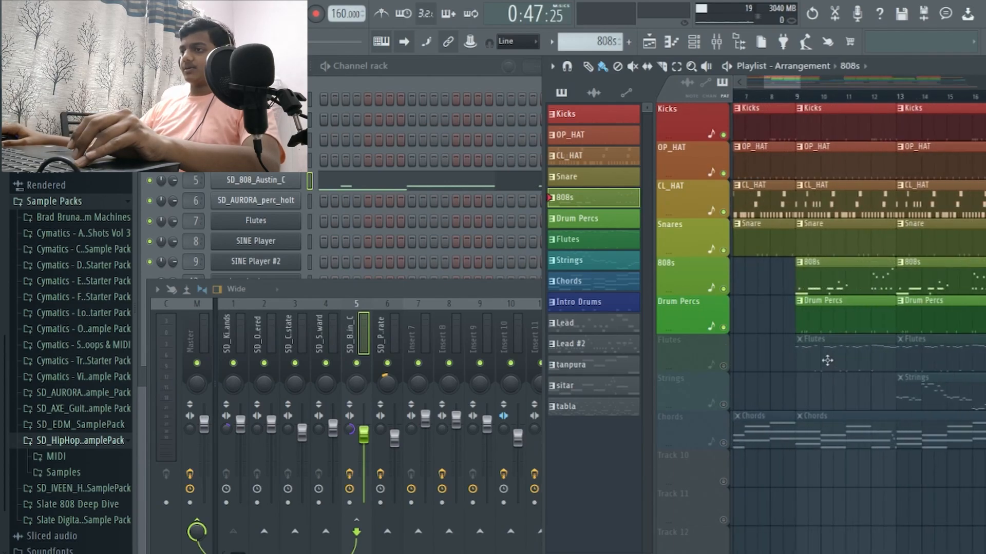
pyautogui.scroll(-3, 787, 354)
pyautogui.scroll(5, 788, 354)
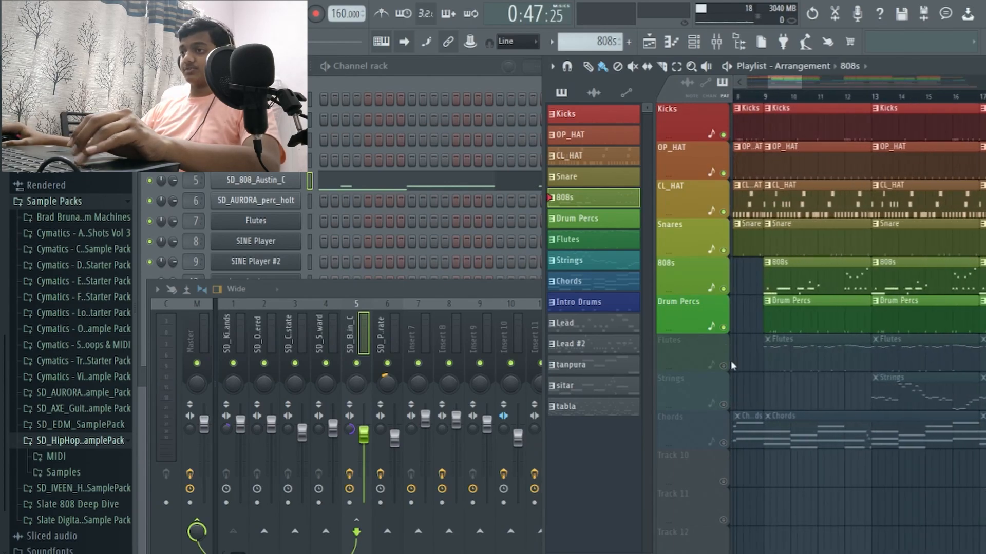
pyautogui.click(723, 366)
pyautogui.click(471, 88)
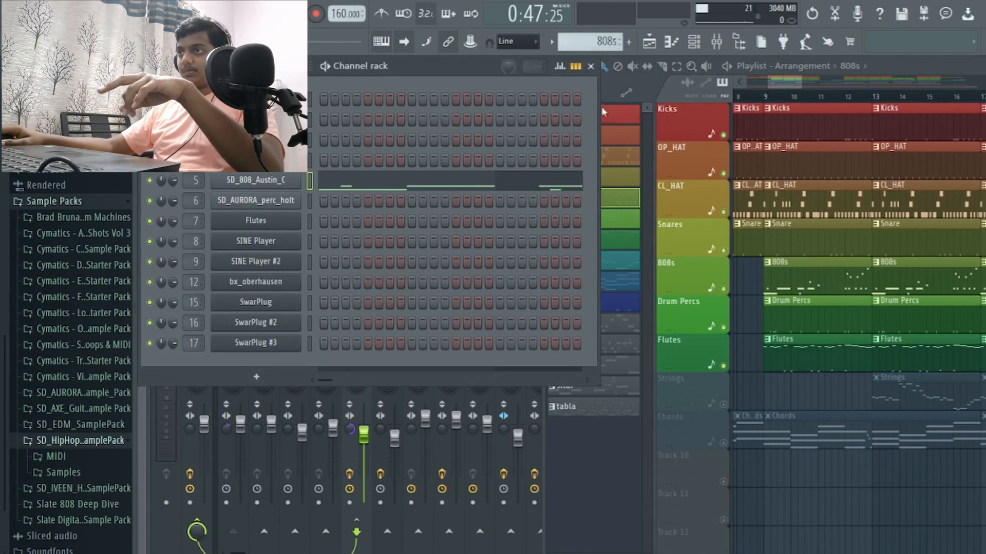
pyautogui.click(620, 239)
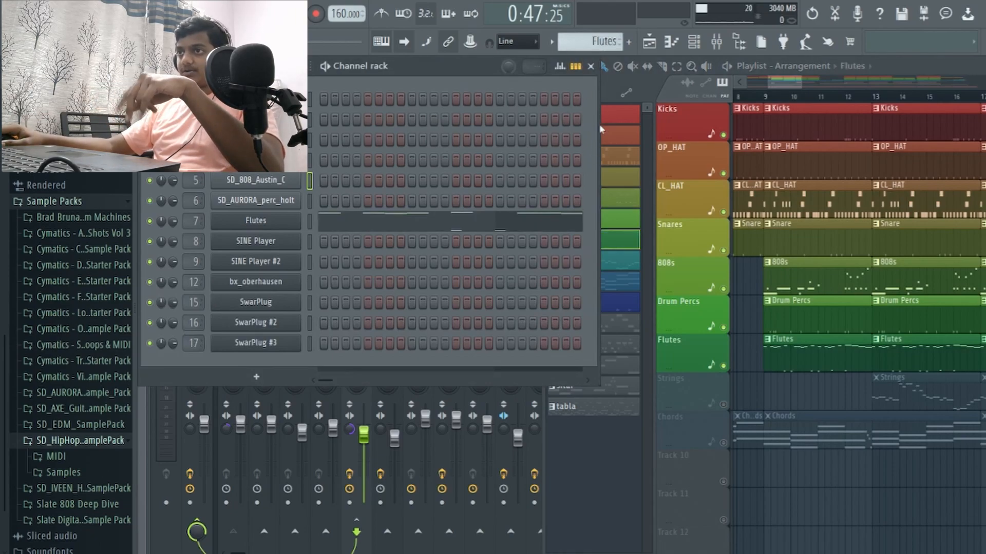
# Step: Browse the SINE Player library on the Flutes channel down to the Mistral jazz flute and close the plugin
pyautogui.click(287, 227)
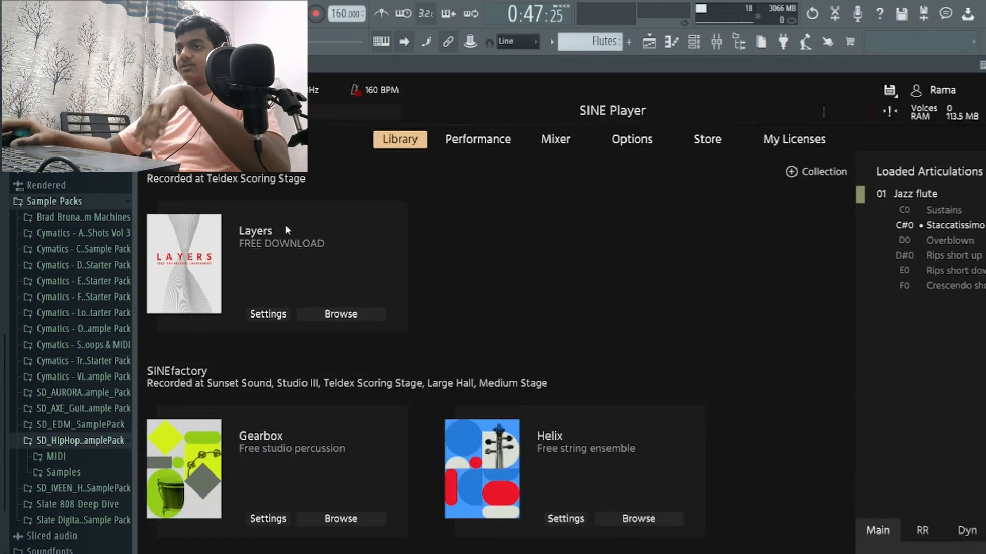
pyautogui.scroll(-5, 532, 305)
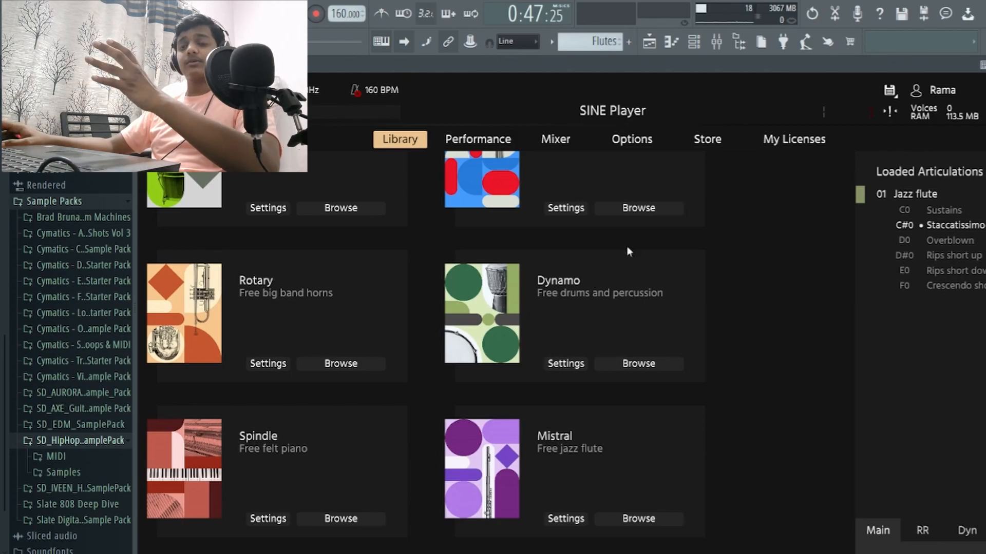
pyautogui.moveTo(809, 65); pyautogui.dragTo(584, 103)
pyautogui.click(817, 92)
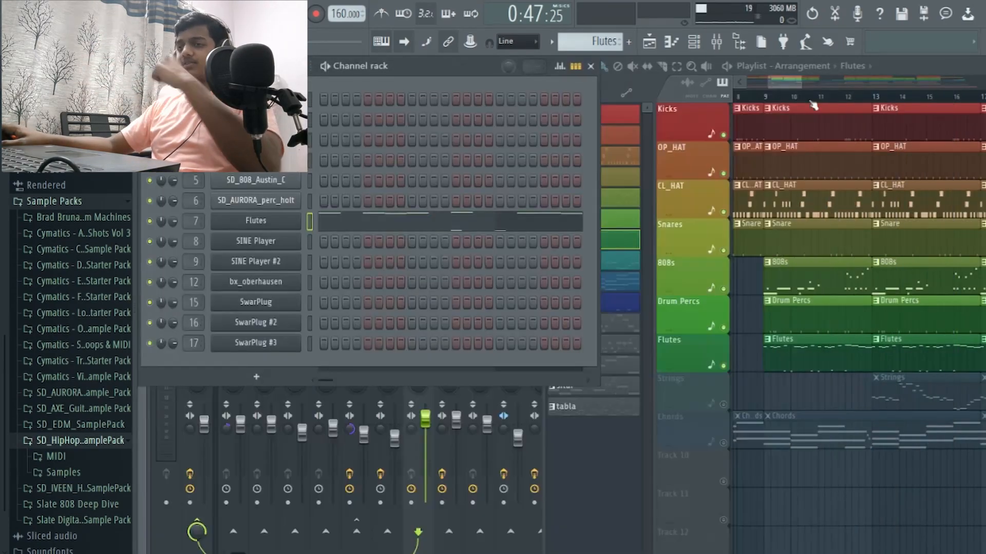
# Step: Switch playback to pattern mode and listen to the Flutes pattern on its own
pyautogui.press('space')
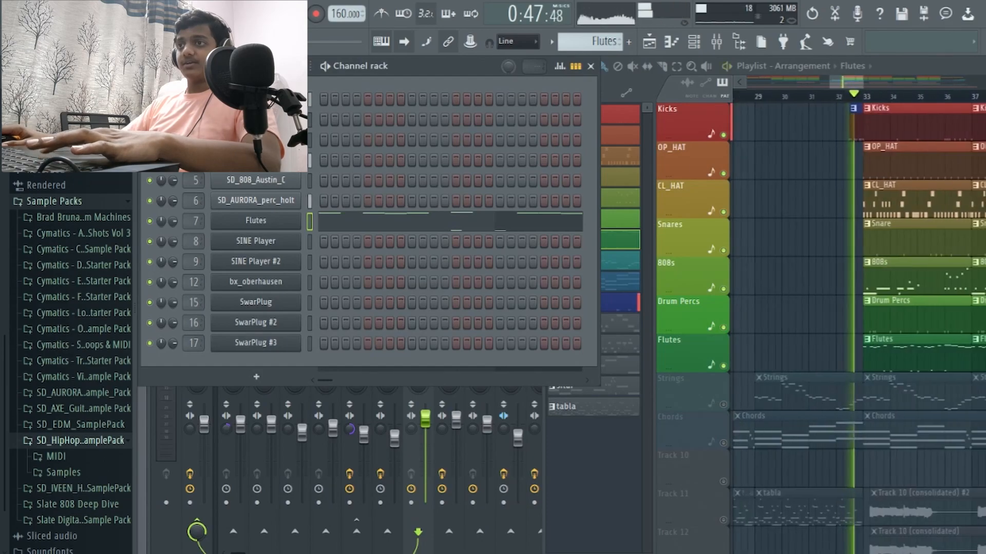
pyautogui.press('l')
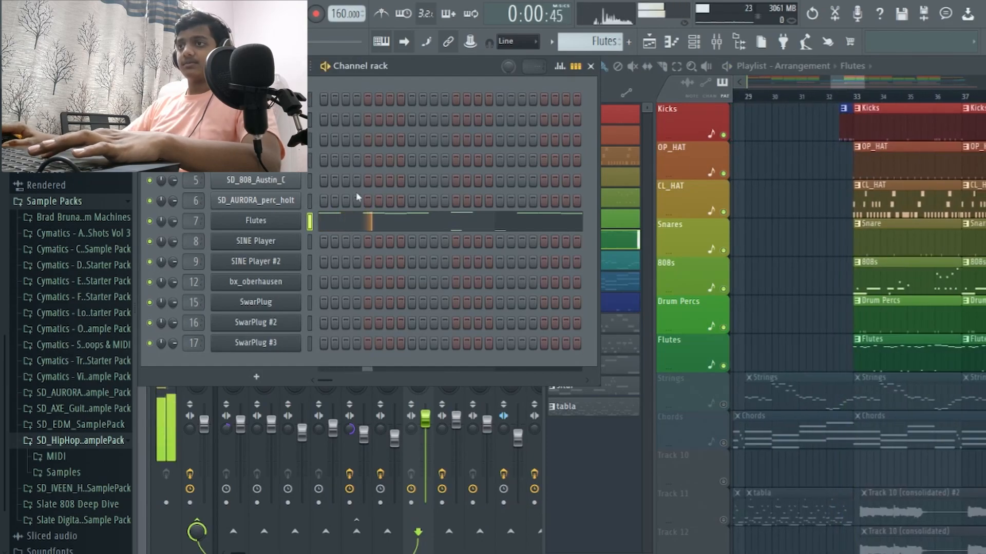
pyautogui.press('space')
# Step: Examine the low articulation notes and the melody notes of the Flutes pattern in the piano roll and close it
pyautogui.click(428, 229)
pyautogui.scroll(-6, 488, 278)
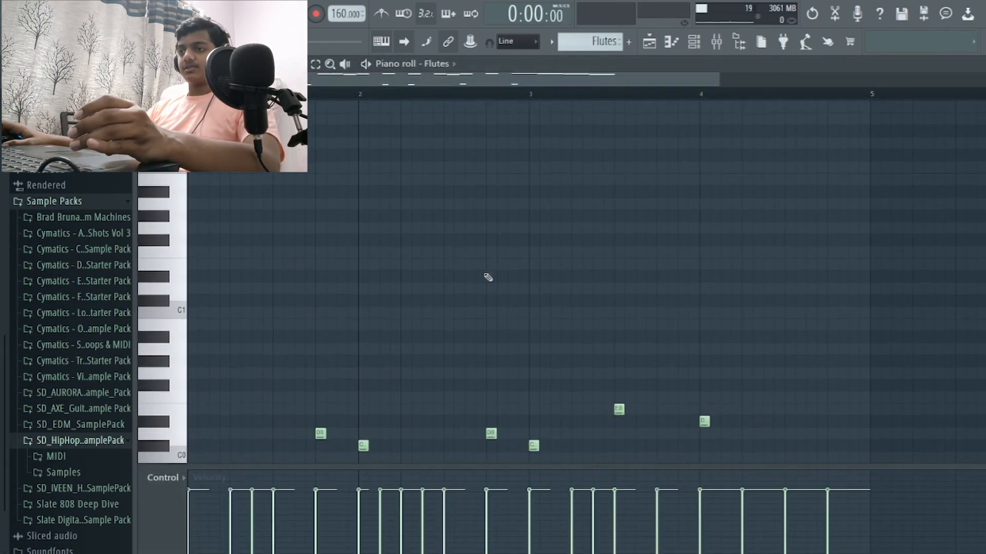
pyautogui.scroll(2, 383, 393)
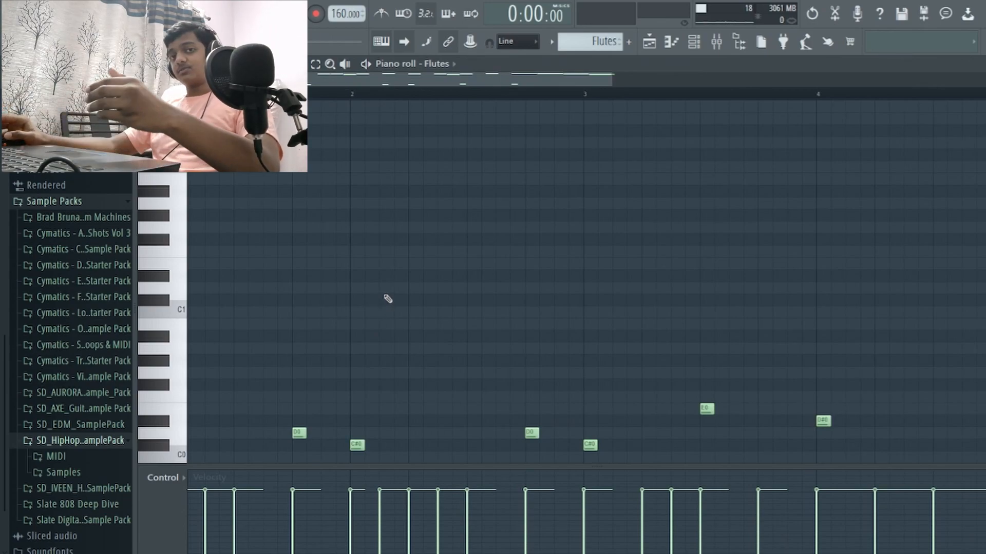
pyautogui.scroll(8, 387, 298)
pyautogui.scroll(7, 445, 225)
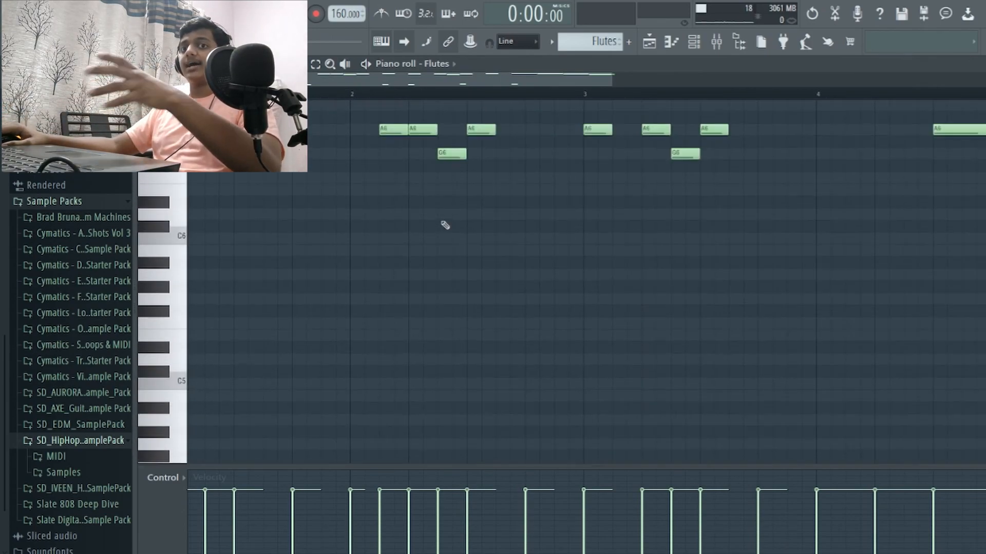
pyautogui.scroll(2, 444, 225)
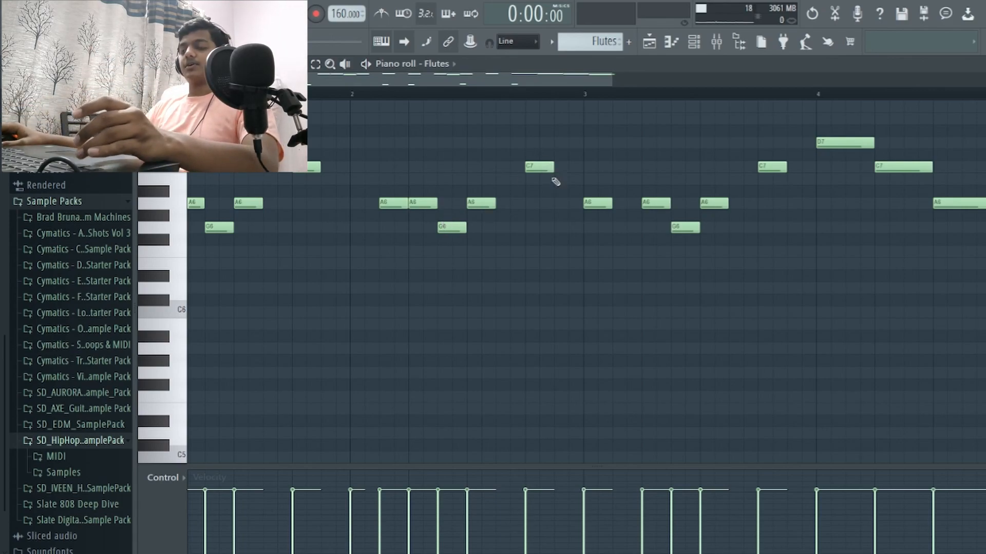
pyautogui.keyDown('ctrl'); pyautogui.scroll(-3, 541, 181); pyautogui.keyUp('ctrl')
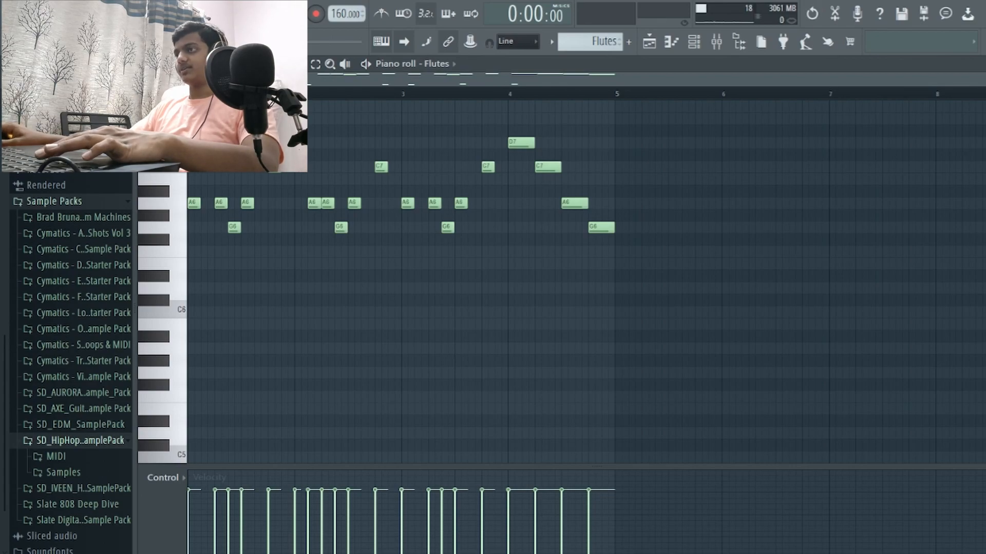
pyautogui.press('F7')
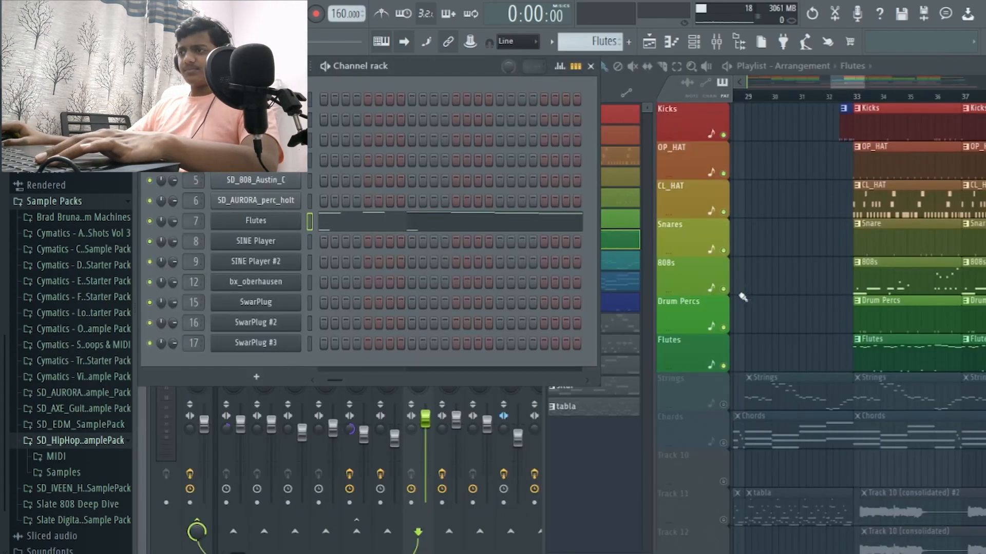
# Step: Unmute the Strings playlist track
pyautogui.scroll(-2, 741, 293)
pyautogui.click(722, 327)
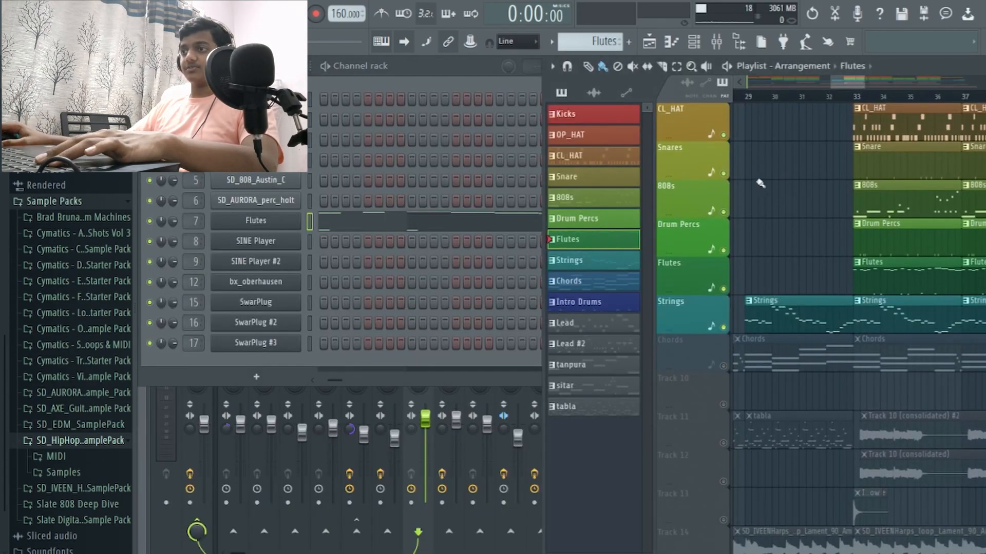
pyautogui.scroll(2, 742, 209)
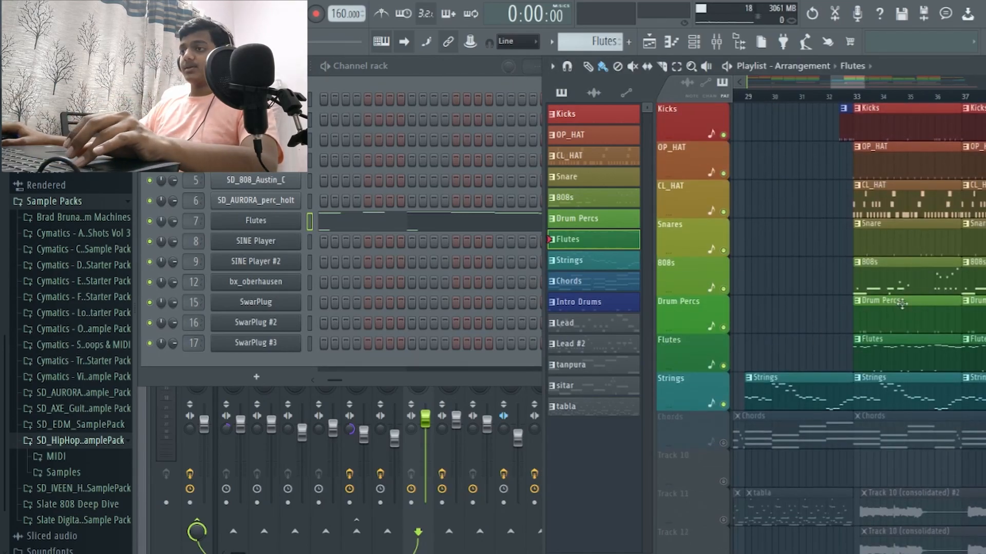
# Step: Solo the Strings playlist track and play it from its first clip at bar 13
pyautogui.scroll(-3, 897, 307)
pyautogui.scroll(3, 868, 331)
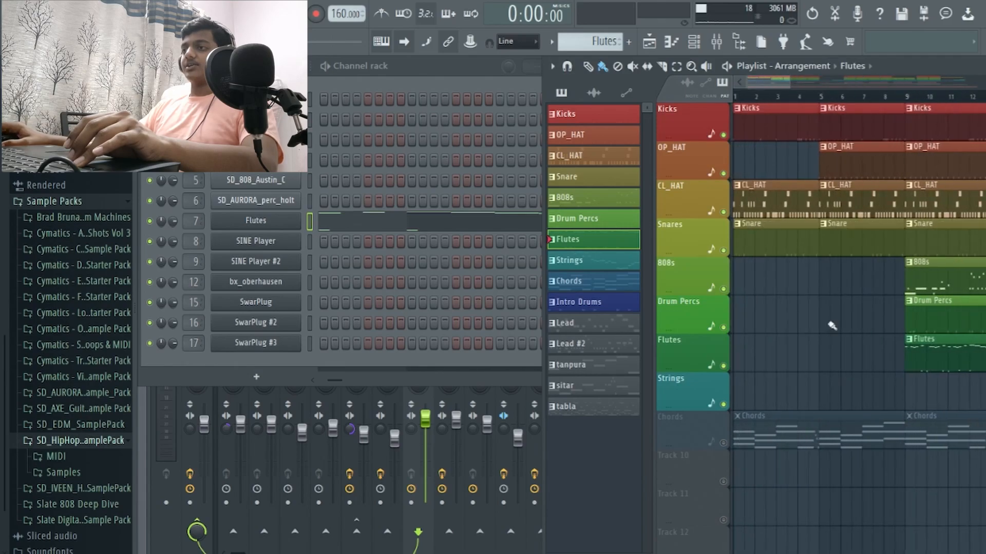
pyautogui.scroll(-2, 830, 322)
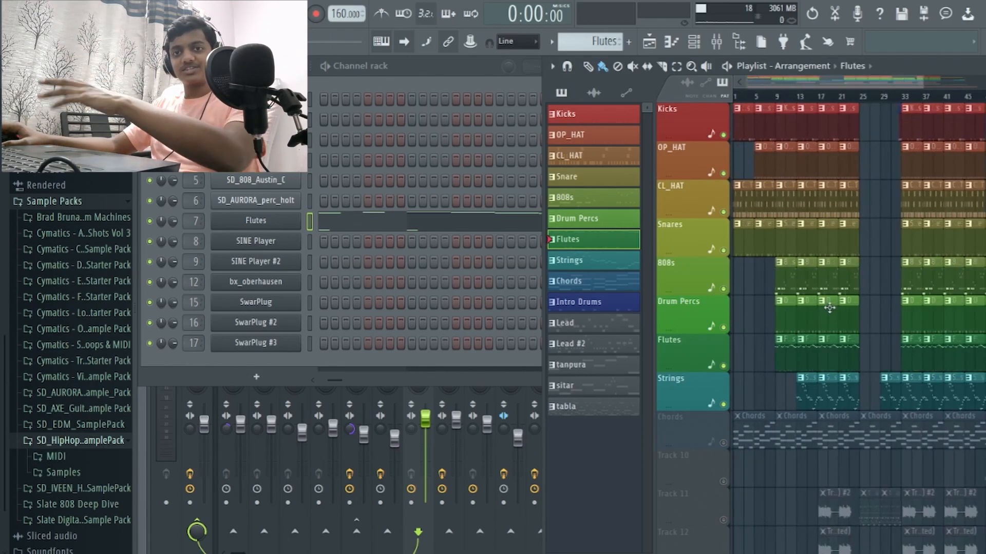
pyautogui.scroll(-4, 814, 329)
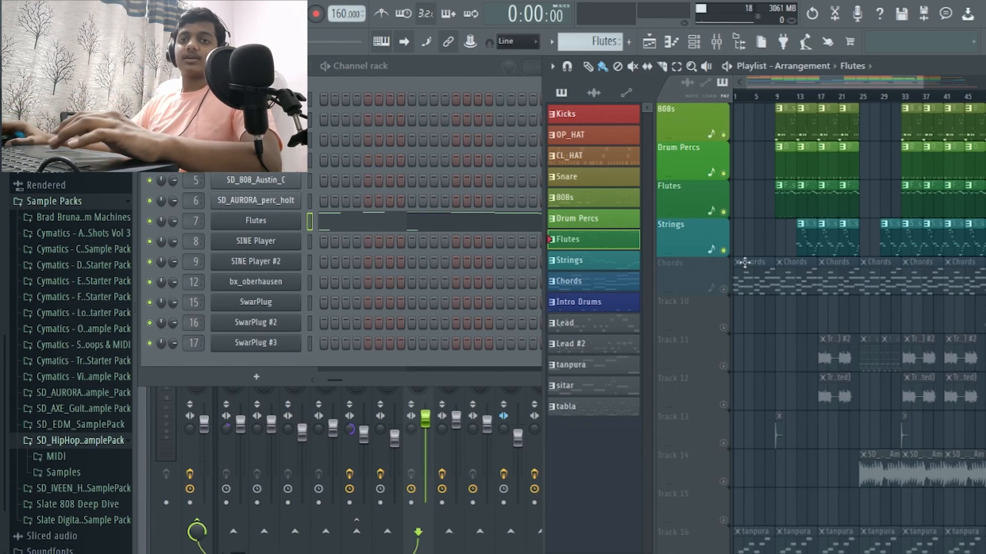
pyautogui.scroll(5, 801, 262)
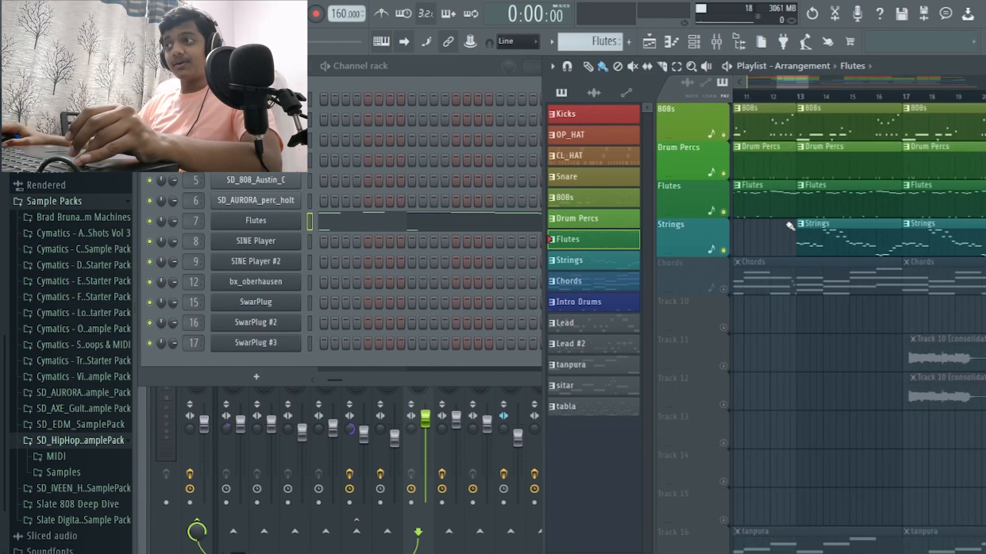
pyautogui.click(796, 96)
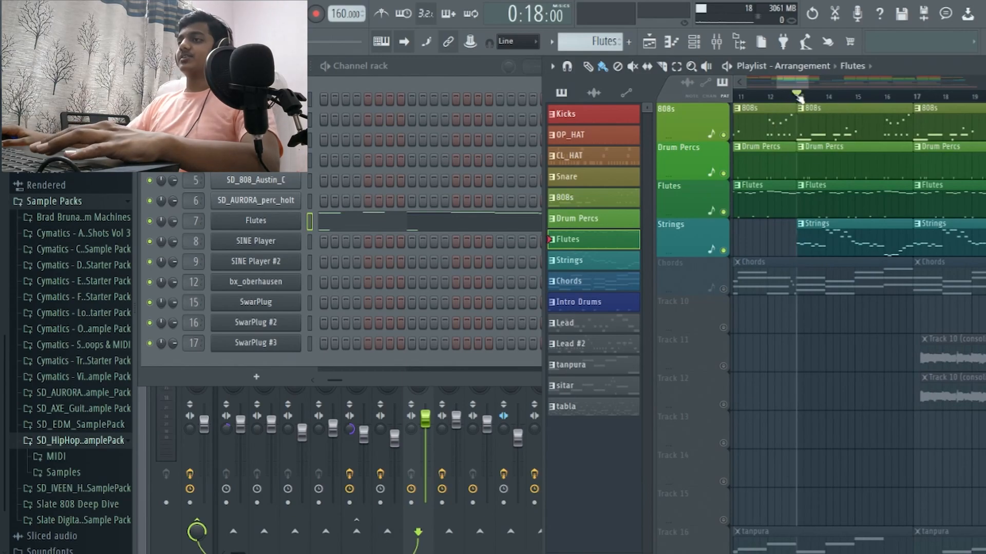
pyautogui.rightClick(724, 251)
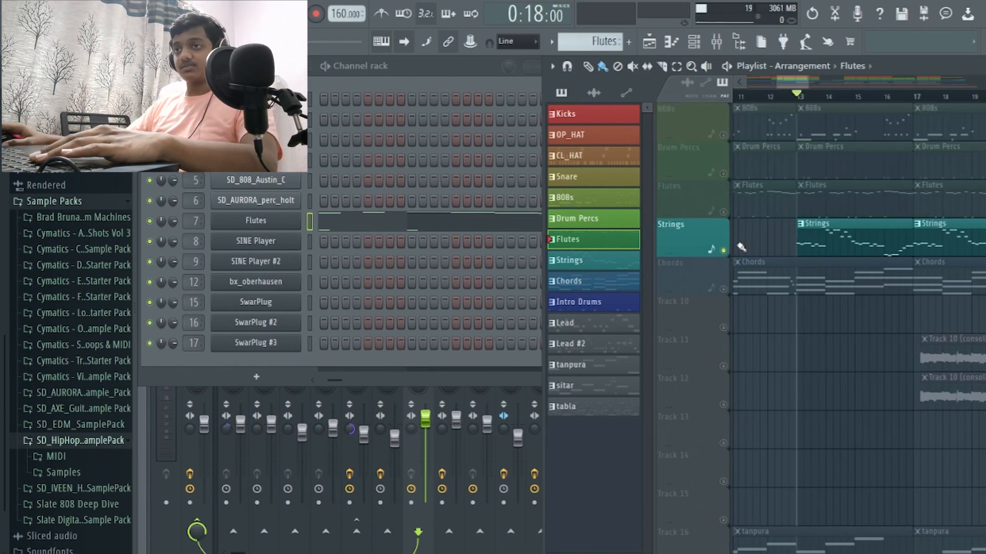
pyautogui.press('space')
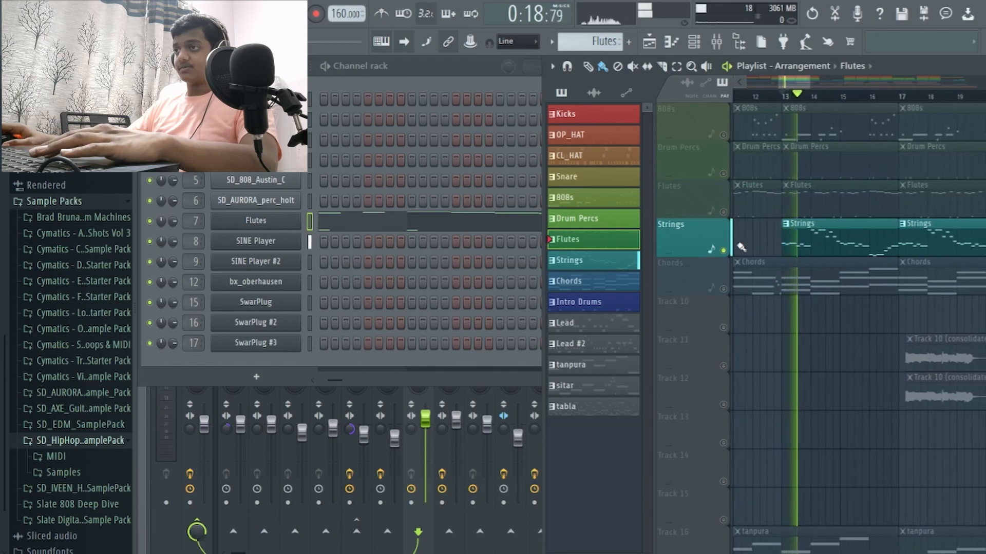
# Step: Stop playback, then show the mixer and select Insert 8, the strings' channel
pyautogui.press('space')
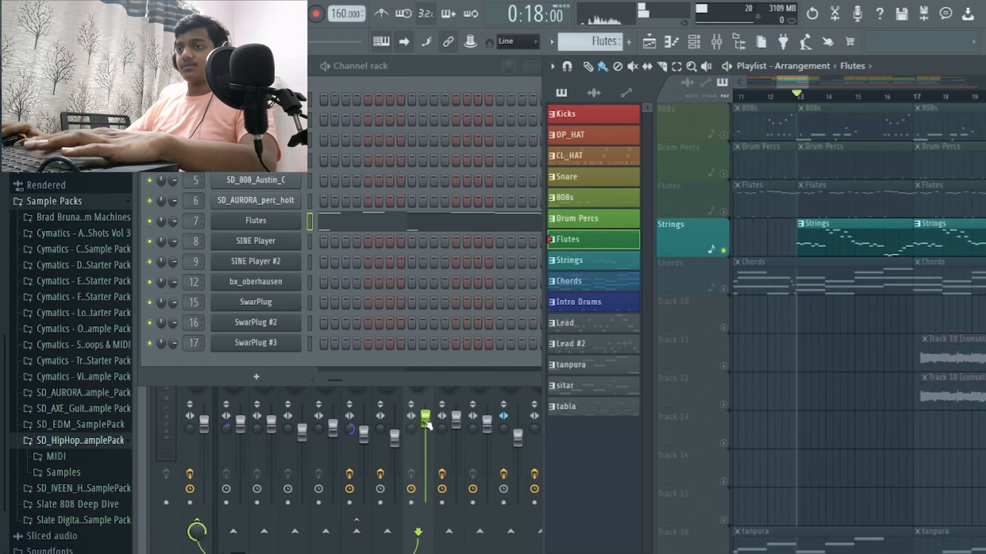
pyautogui.press('F9')
pyautogui.click(458, 316)
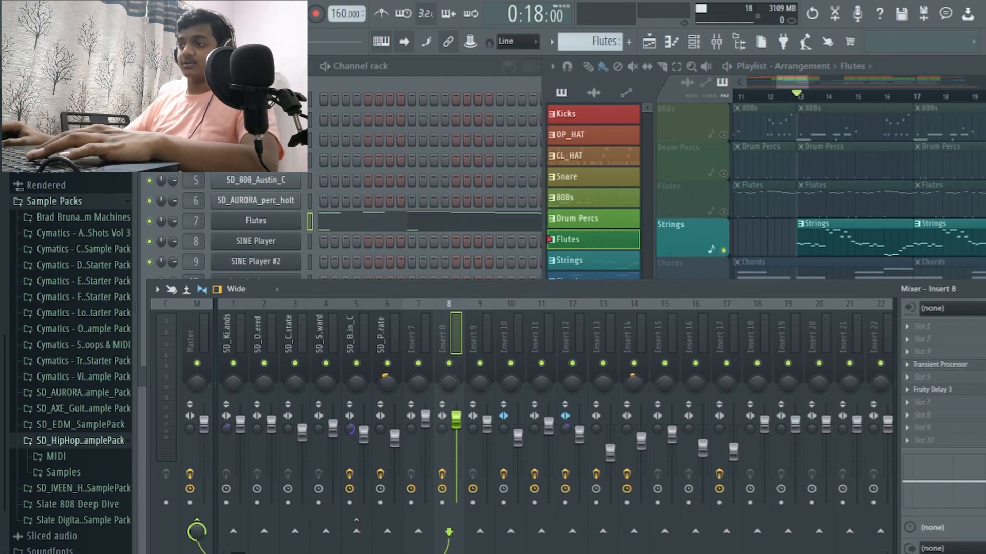
# Step: Replay the soloed Strings track from bar 13 several times while Insert 8 is selected
pyautogui.press('space')
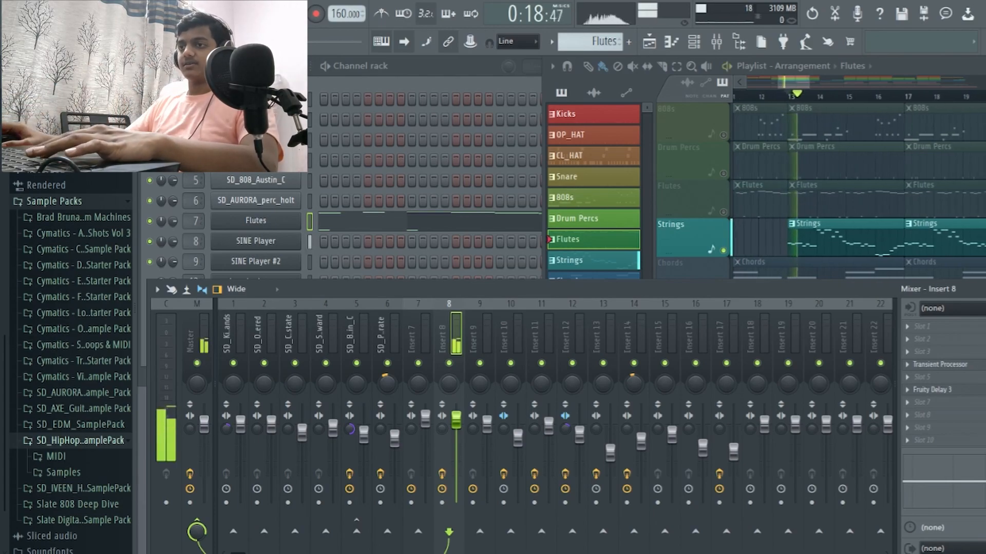
pyautogui.press('space')
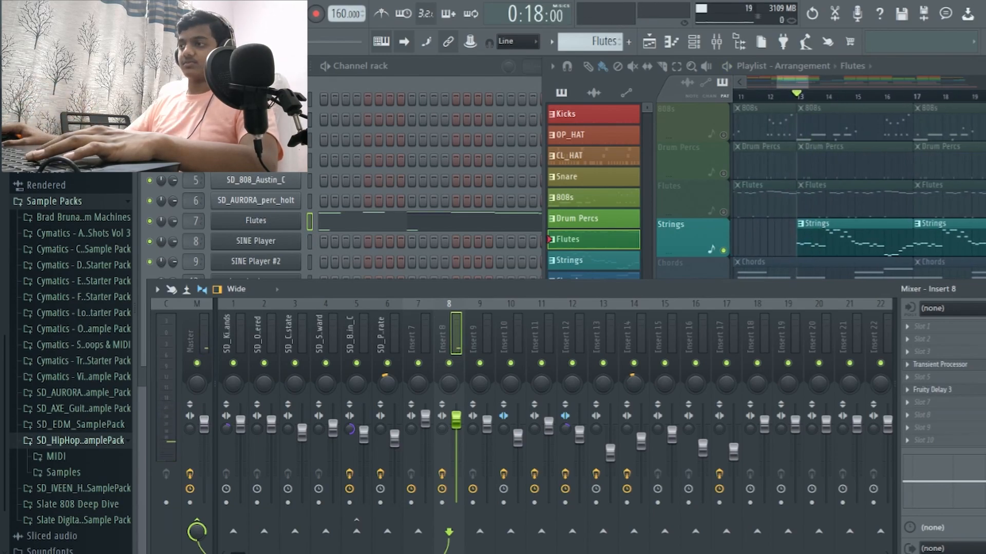
pyautogui.press('space')
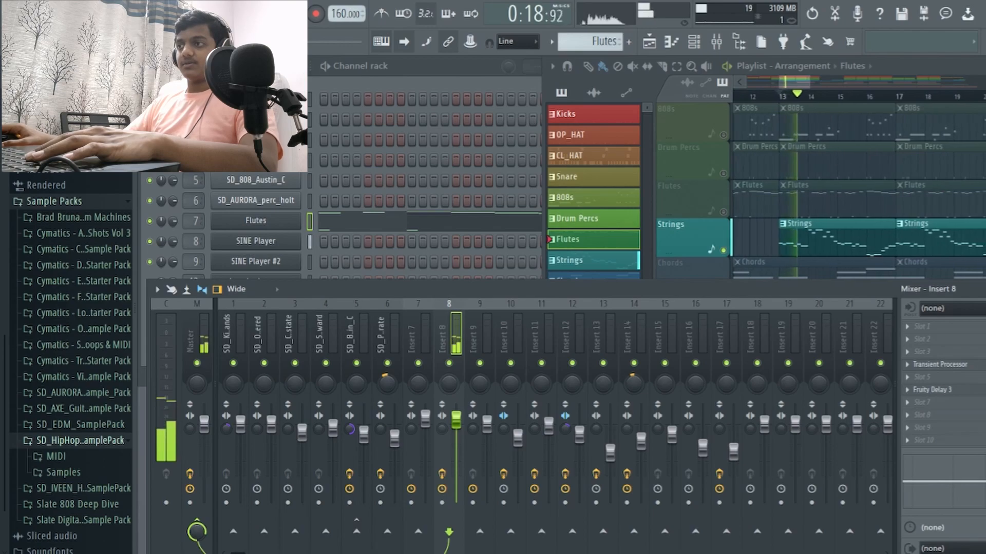
pyautogui.press('space')
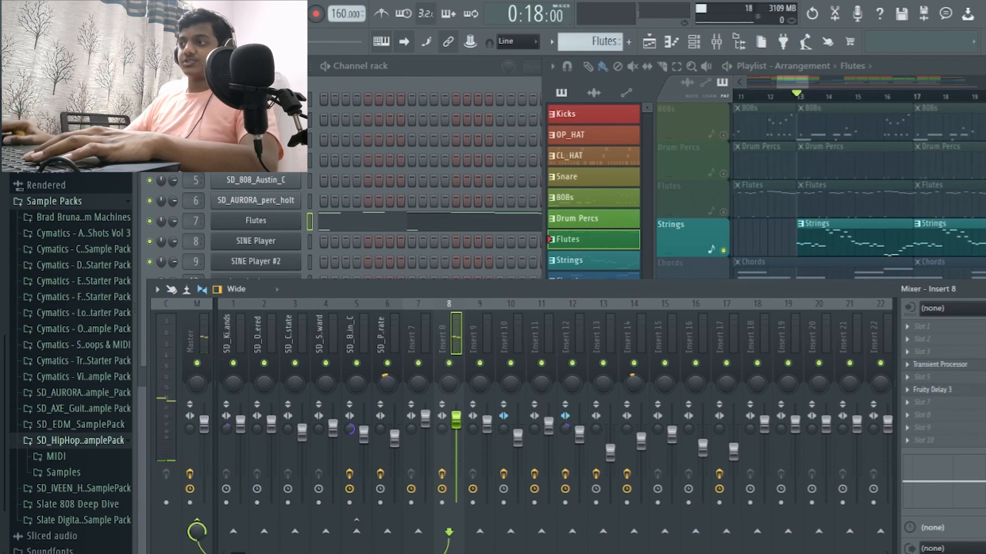
pyautogui.press('space')
pyautogui.press('space')
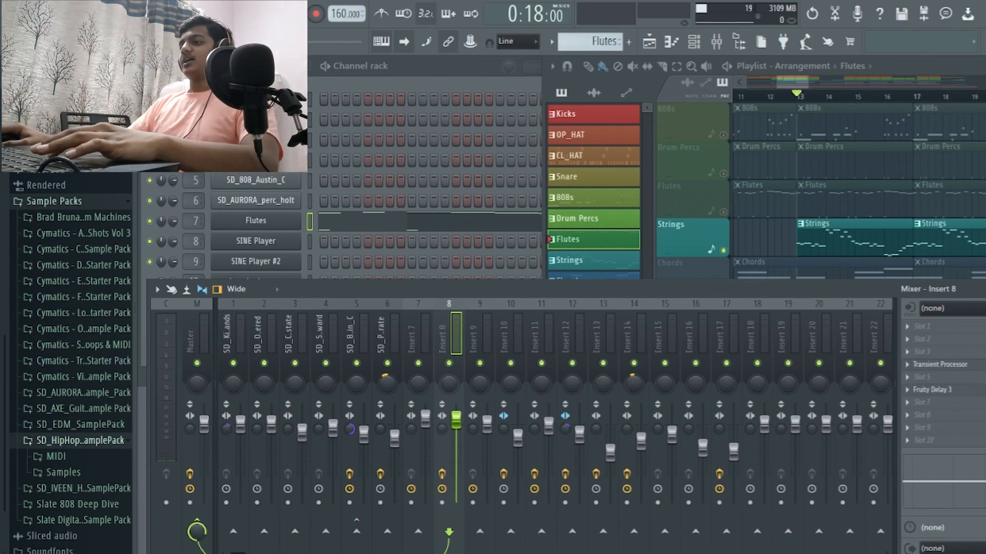
pyautogui.press('space')
pyautogui.press('space')
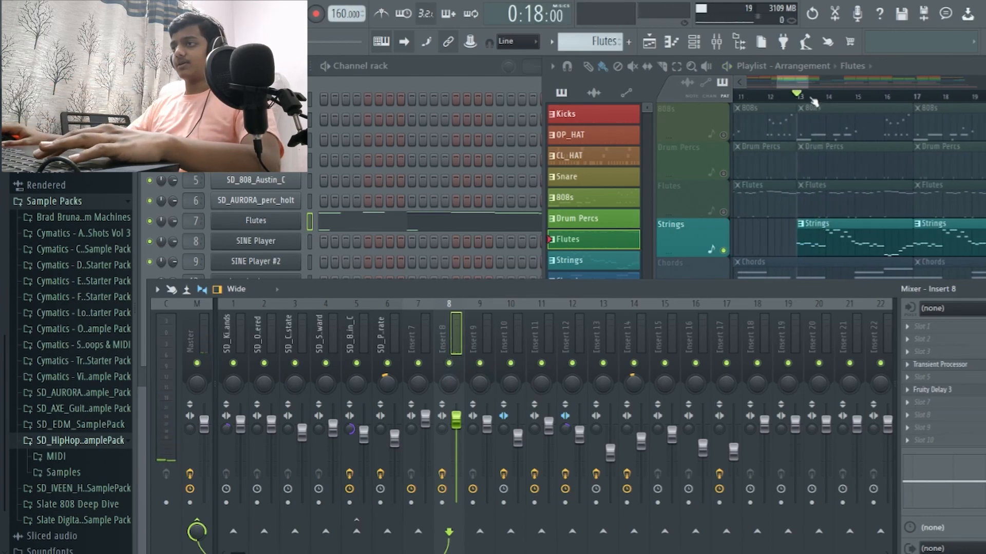
# Step: Solo the Chords playlist track and play it twice from bar 1
pyautogui.click(710, 239)
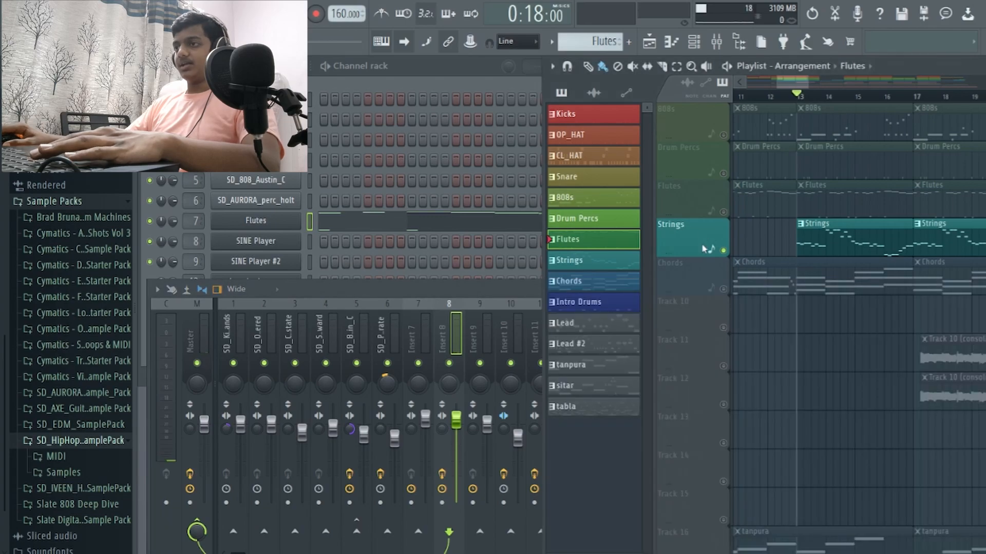
pyautogui.rightClick(724, 290)
pyautogui.moveTo(793, 82); pyautogui.dragTo(750, 84)
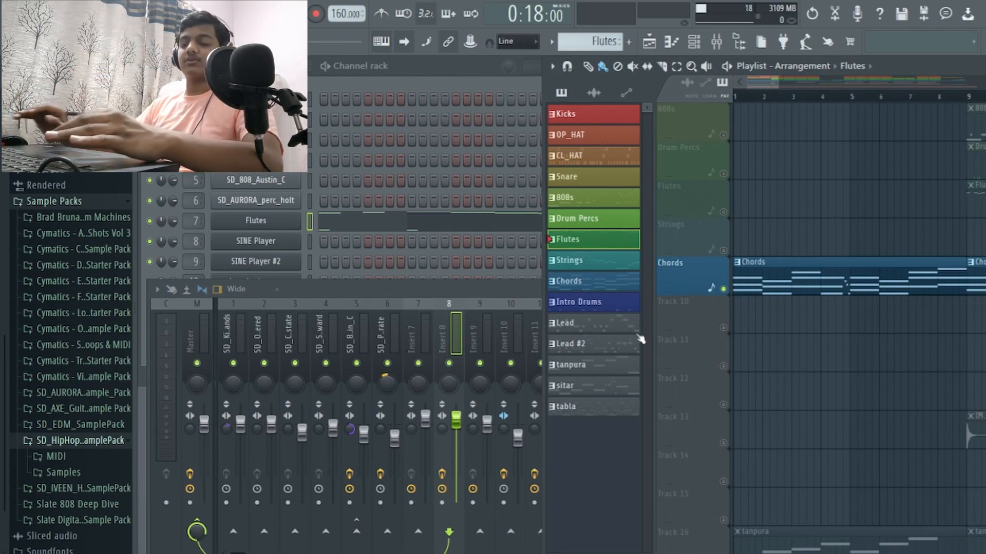
pyautogui.click(733, 99)
pyautogui.press('space')
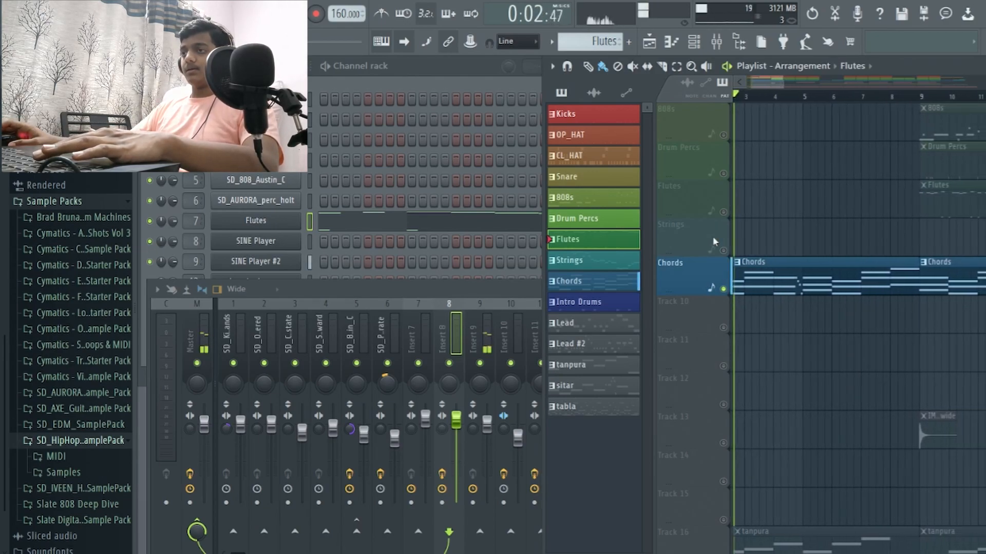
pyautogui.press('space')
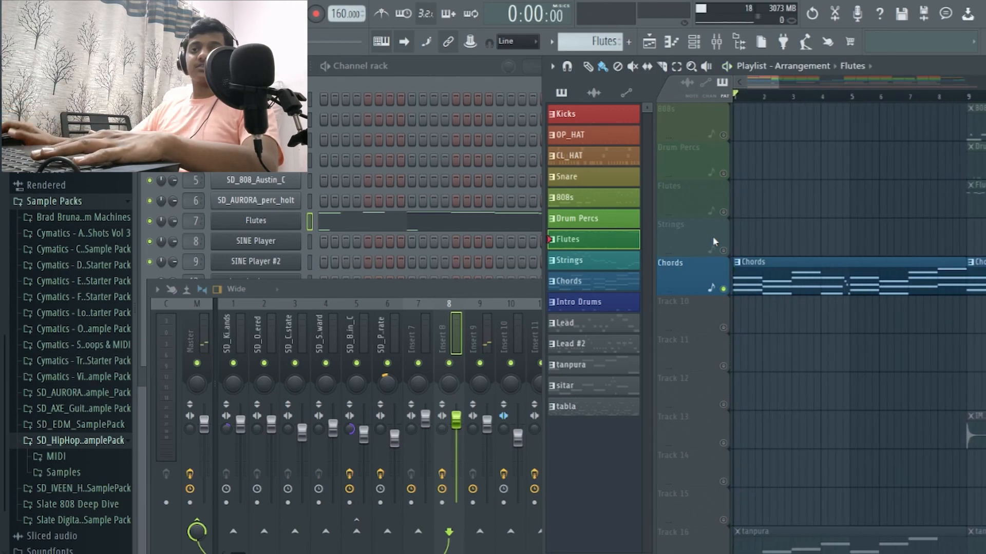
pyautogui.press('space')
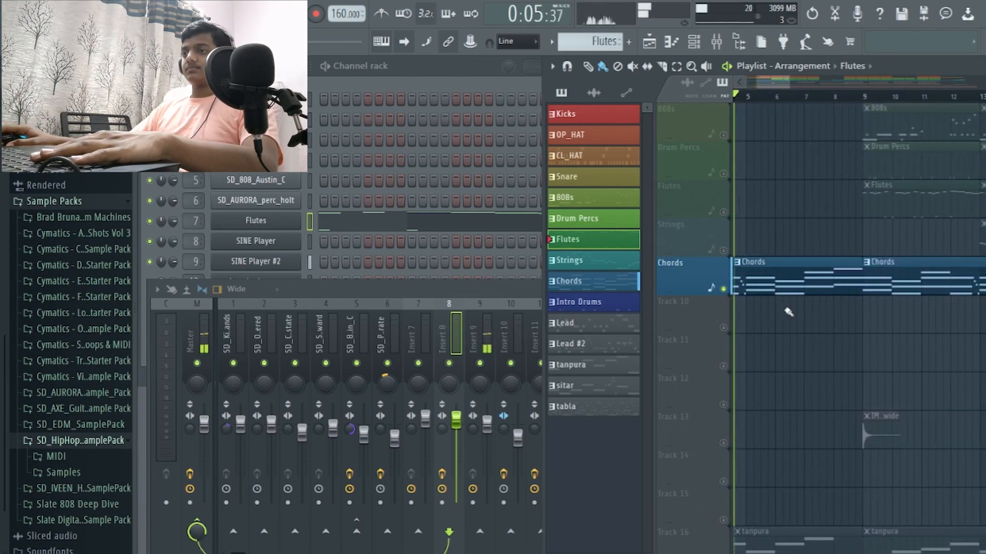
pyautogui.press('space')
# Step: Examine the Chords pattern's notes in the SINE Player #2 piano roll and close it
pyautogui.doubleClick(770, 282)
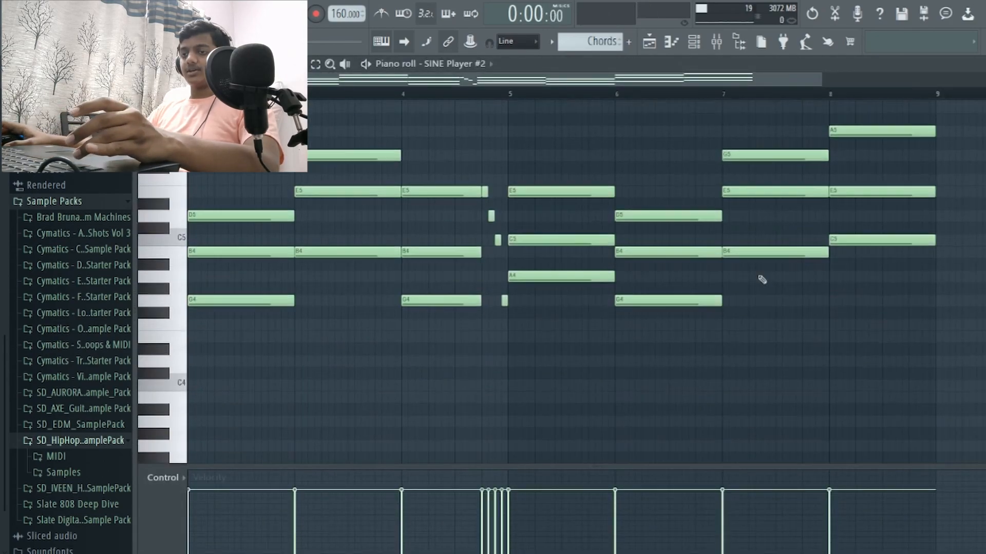
pyautogui.scroll(3, 762, 277)
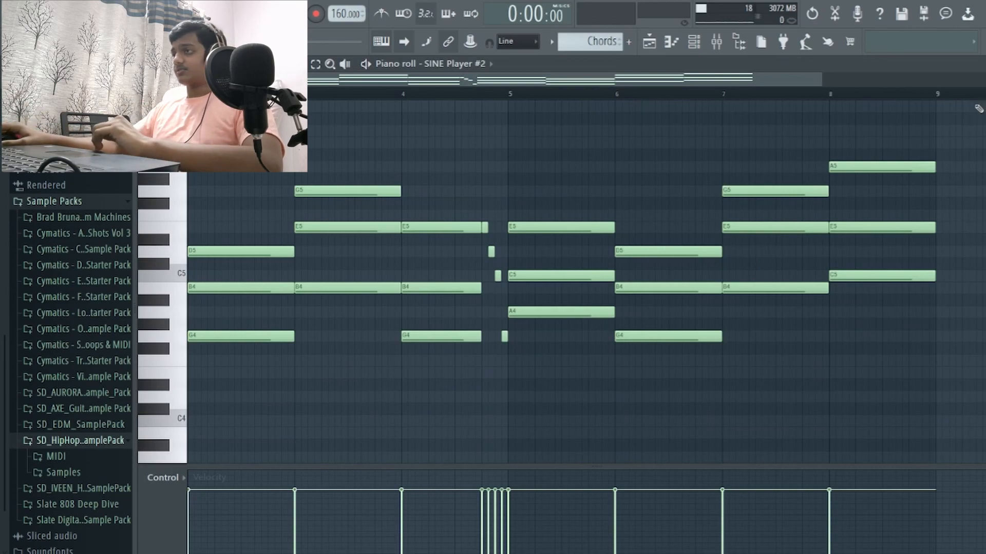
pyautogui.click(984, 64)
# Step: Unmute the Kicks, OP_HAT, CL_HAT, Snares, 808s, Drum Percs, Flutes and Strings tracks in the playlist
pyautogui.scroll(-4, 815, 298)
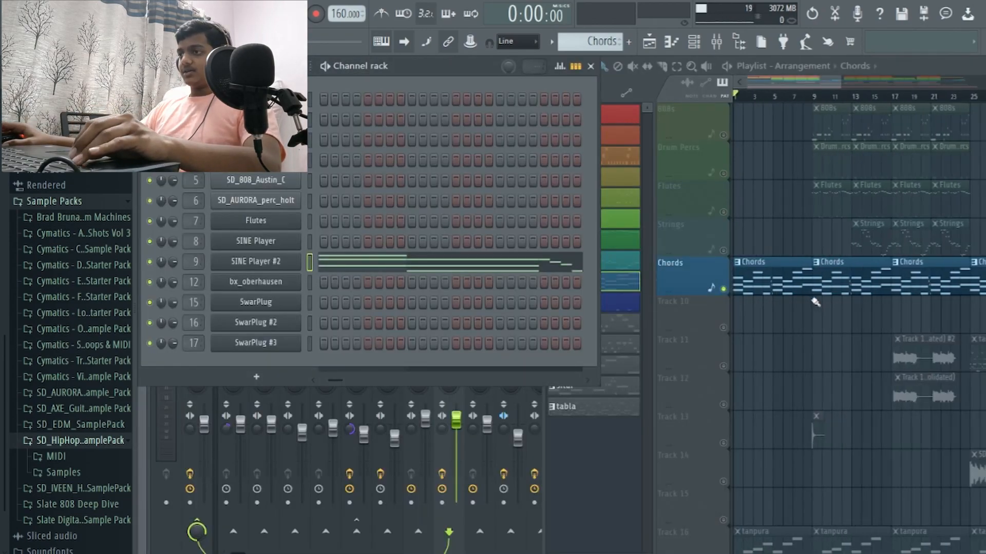
pyautogui.scroll(-3, 815, 302)
pyautogui.scroll(7, 801, 287)
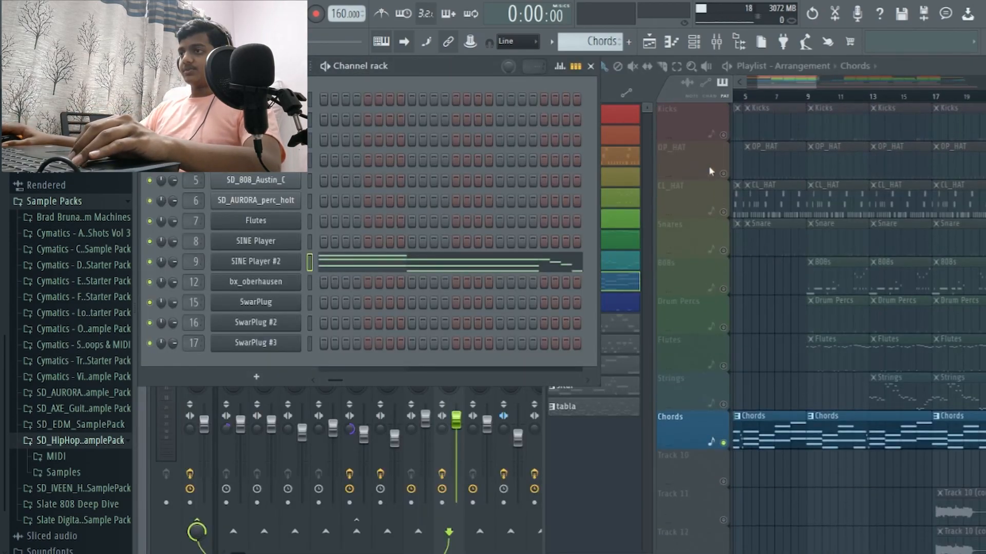
pyautogui.click(724, 136)
pyautogui.click(724, 174)
pyautogui.click(723, 213)
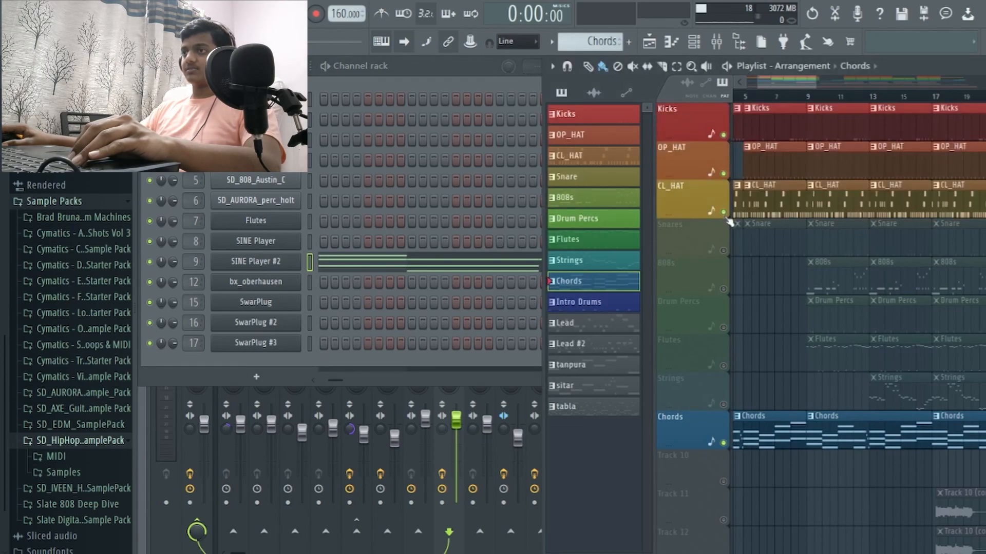
pyautogui.click(724, 251)
pyautogui.click(724, 289)
pyautogui.click(724, 328)
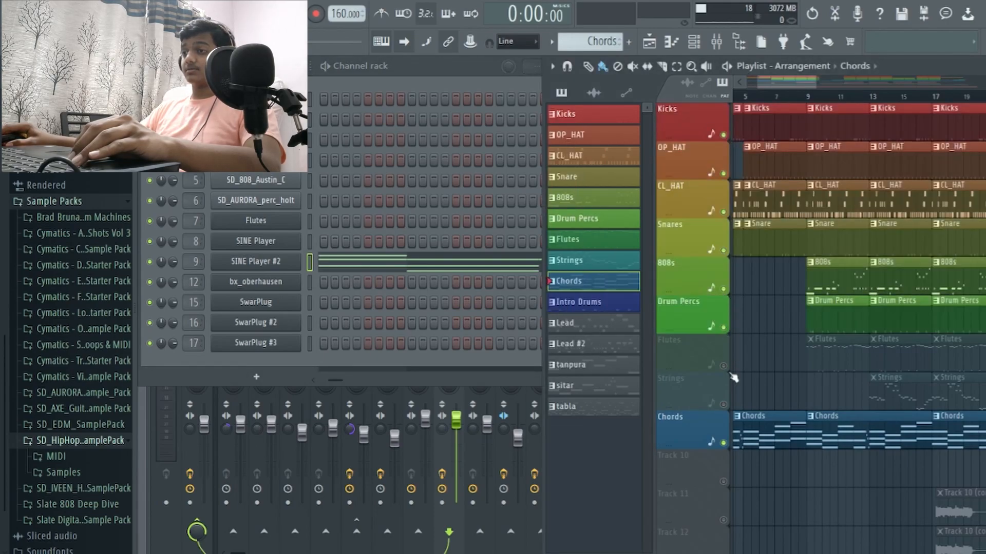
pyautogui.click(724, 366)
pyautogui.click(724, 405)
# Step: Play the combined drum, 808, flute, string and chord tracks from bar 9 and stop
pyautogui.click(818, 96)
pyautogui.press('space')
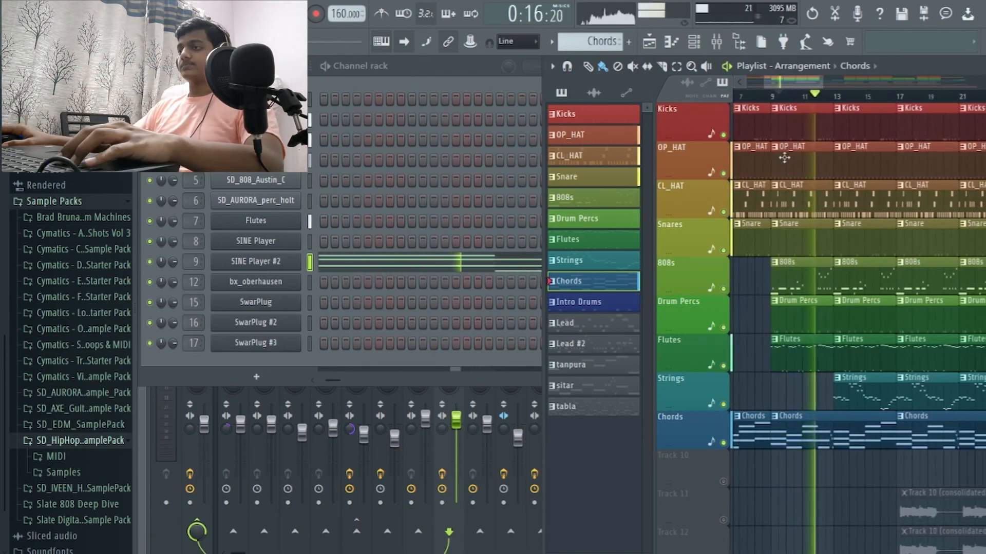
pyautogui.scroll(-2, 811, 204)
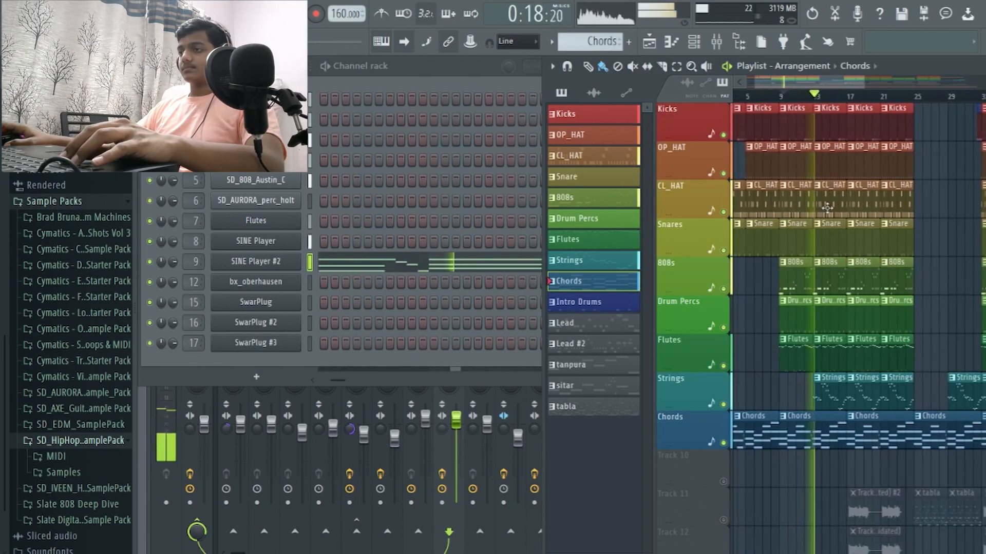
pyautogui.scroll(-3, 811, 204)
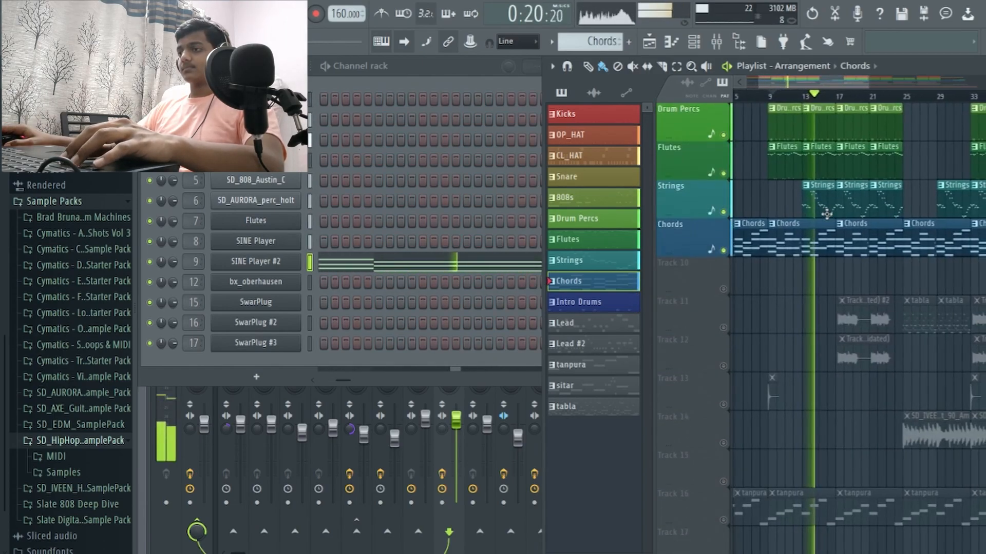
pyautogui.press('space')
# Step: Solo the tanpura on Track 16, play it from bar 1, and view its SwarPlug instrument settings
pyautogui.scroll(-1, 781, 325)
pyautogui.scroll(2, 786, 320)
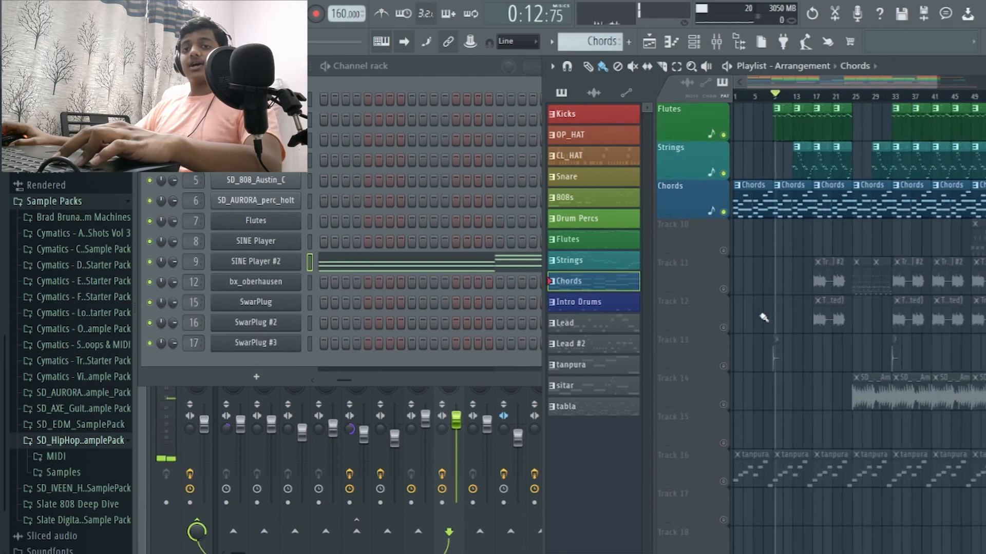
pyautogui.click(723, 481)
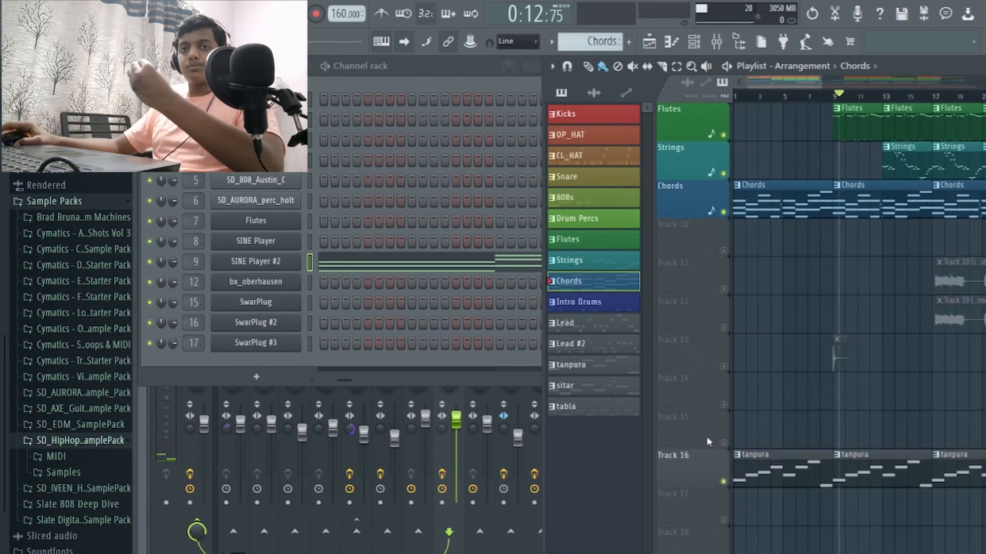
pyautogui.click(732, 97)
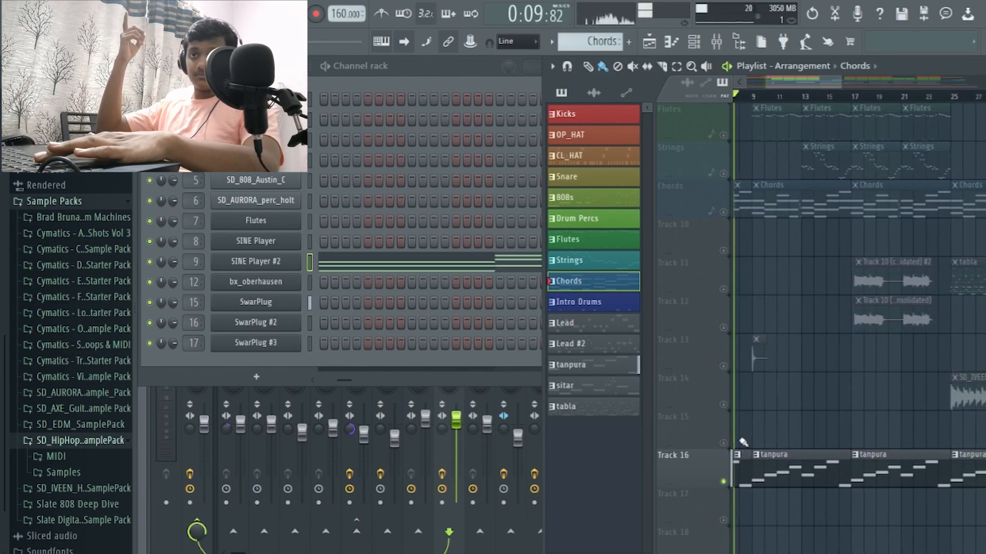
pyautogui.press('space')
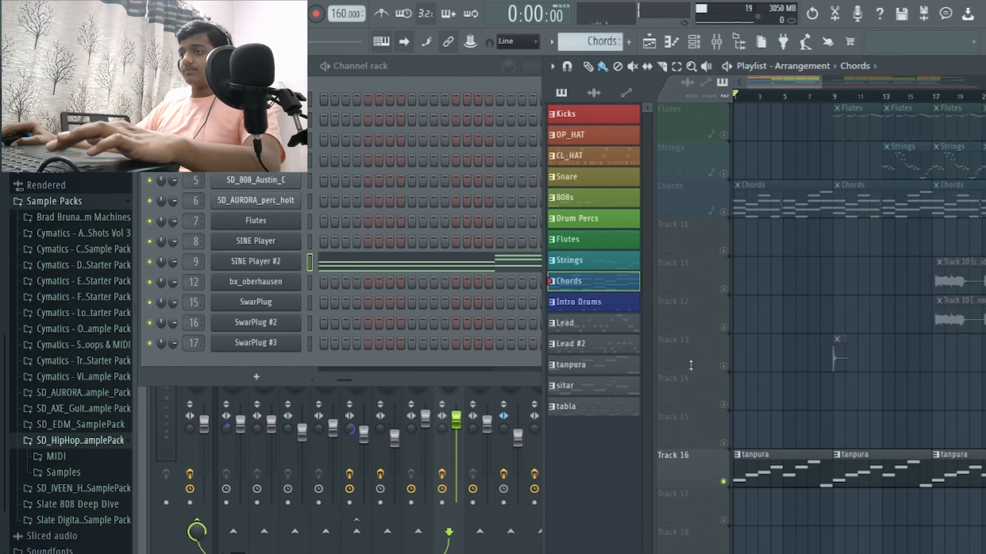
pyautogui.click(269, 315)
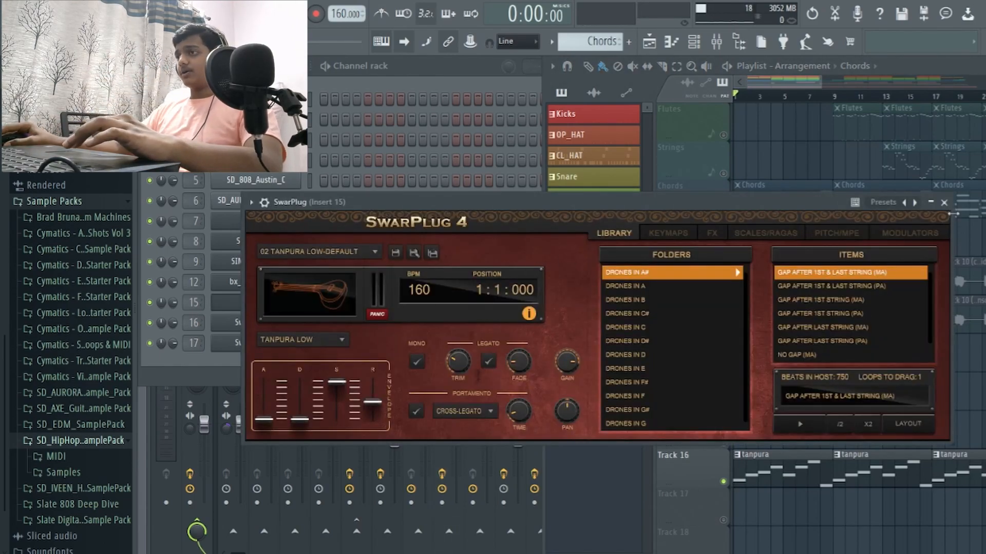
pyautogui.click(944, 202)
# Step: Turn off the tanpura solo with all used tracks unmuted and play the arrangement from bar 1
pyautogui.rightClick(725, 481)
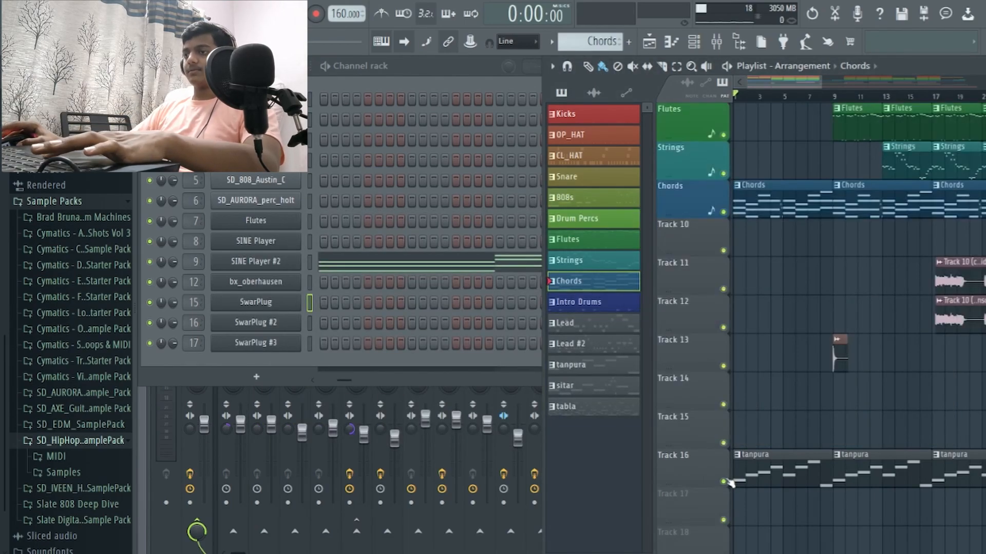
pyautogui.press('space')
pyautogui.scroll(-3, 761, 332)
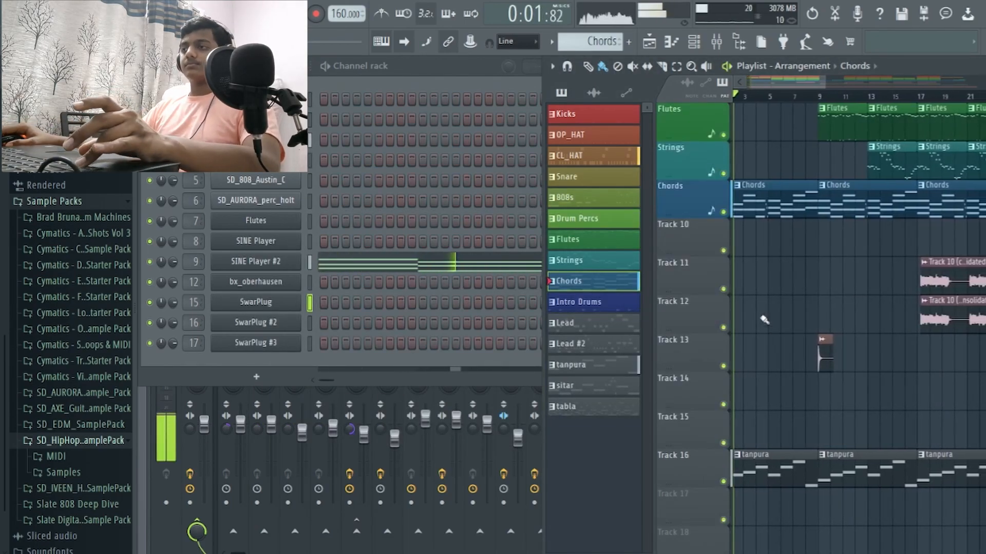
pyautogui.scroll(3, 780, 339)
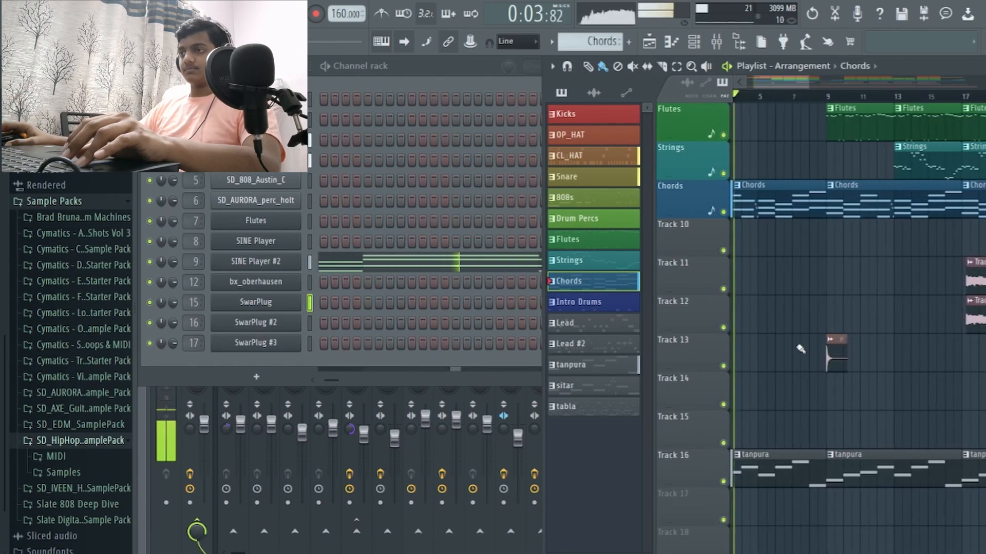
pyautogui.scroll(8, 852, 343)
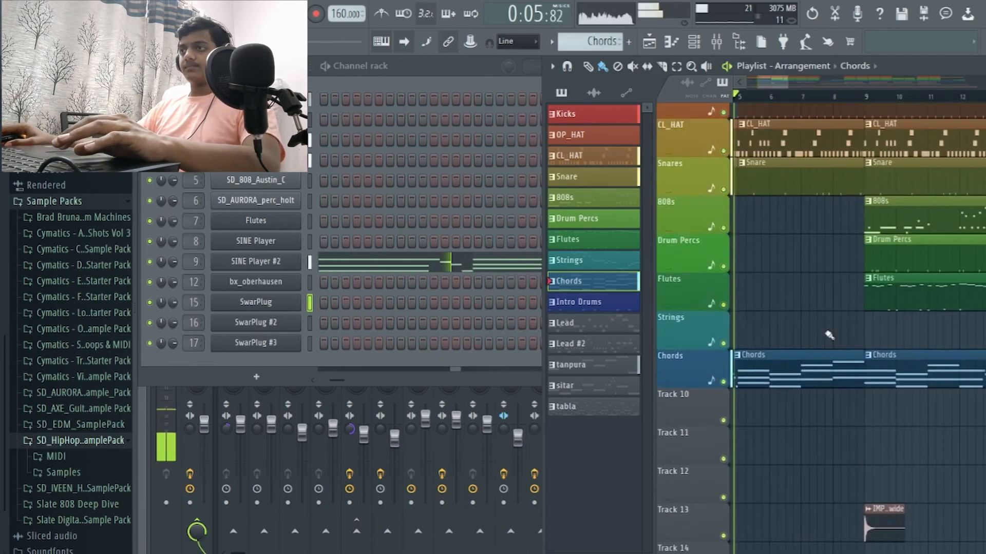
pyautogui.scroll(-7, 829, 334)
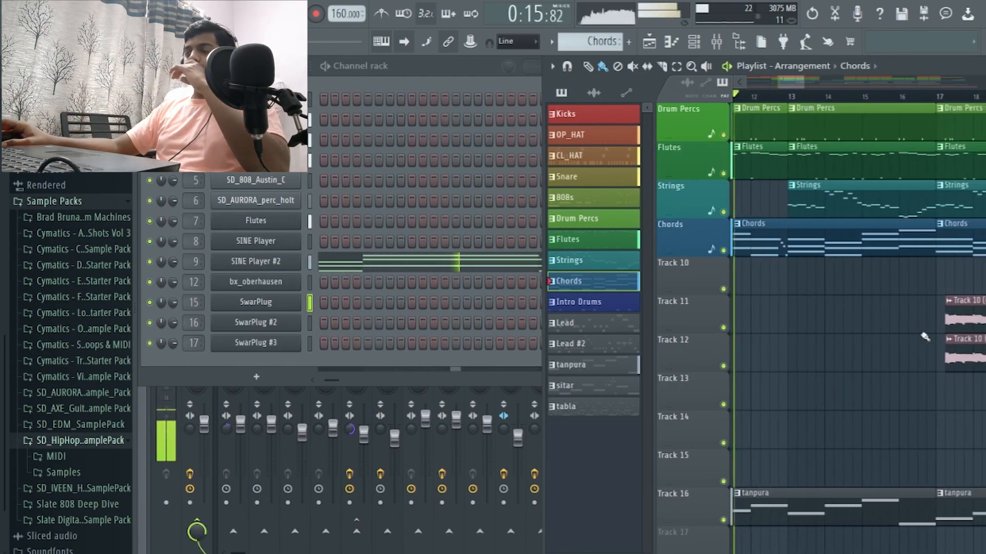
pyautogui.press('space')
# Step: View the SD_Nature_Summerbirds audio clip's settings from Track 19, preview its sound and close it
pyautogui.scroll(-4, 810, 301)
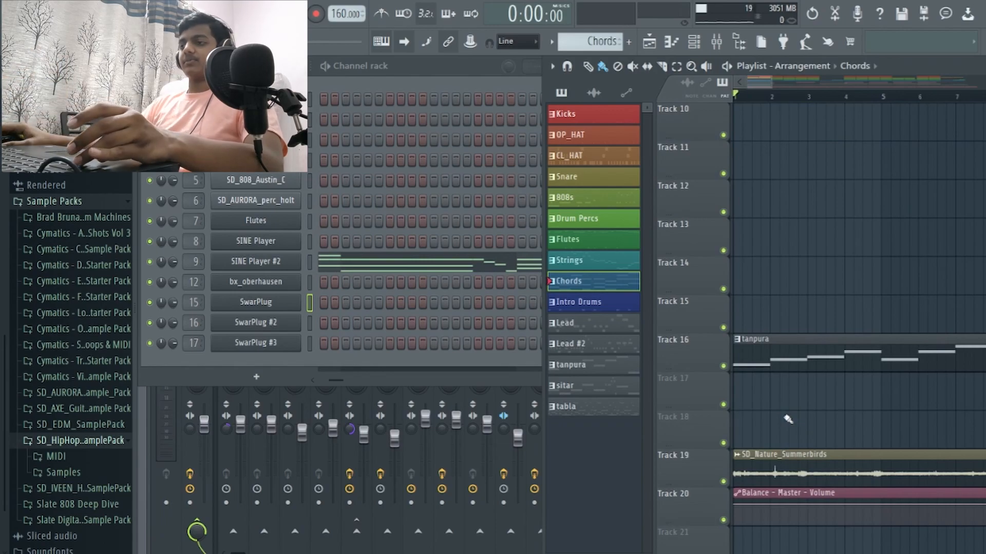
pyautogui.scroll(-3, 777, 436)
pyautogui.doubleClick(796, 473)
pyautogui.click(497, 387)
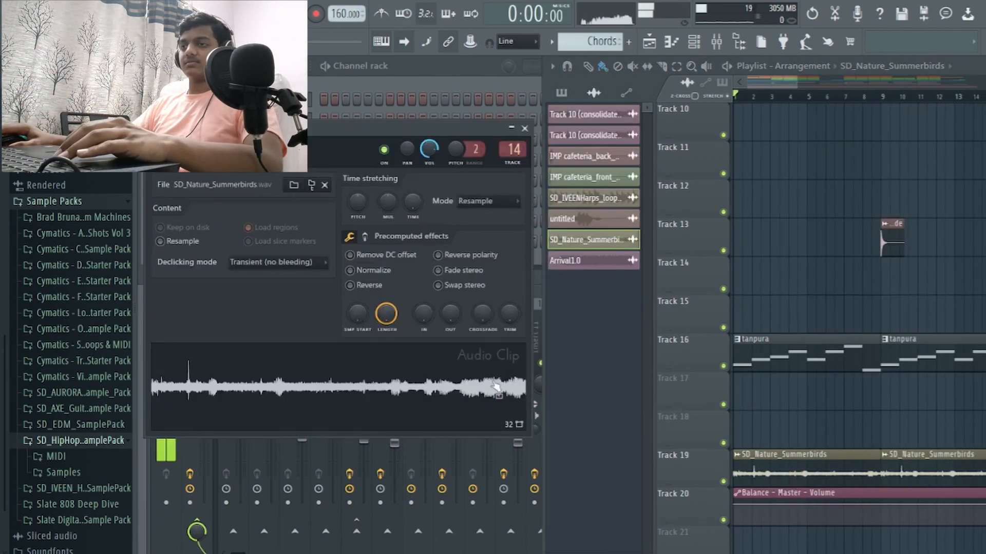
pyautogui.click(524, 128)
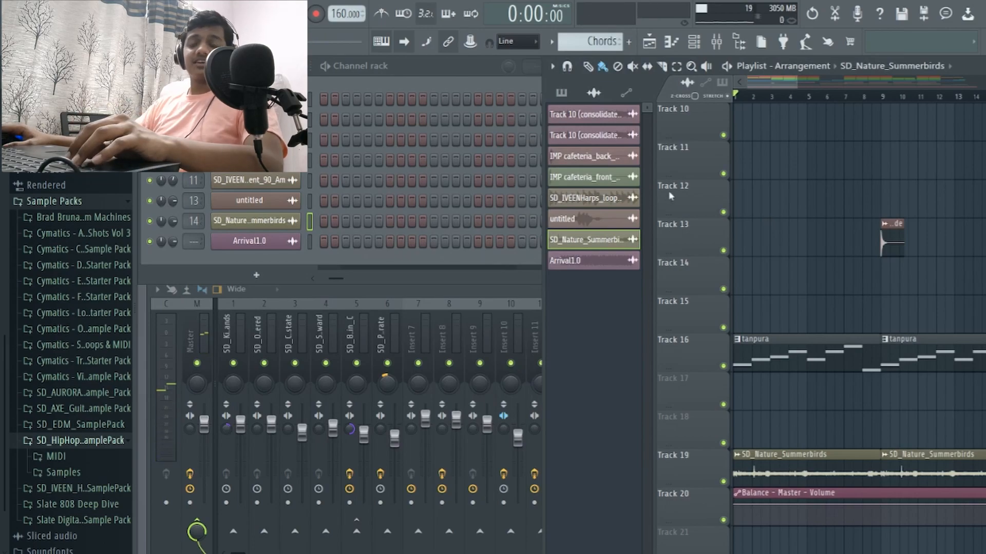
# Step: Play the arrangement from bar 17 and isolate the consolidated audio clips on Track 11 and Track 12
pyautogui.scroll(-4, 756, 222)
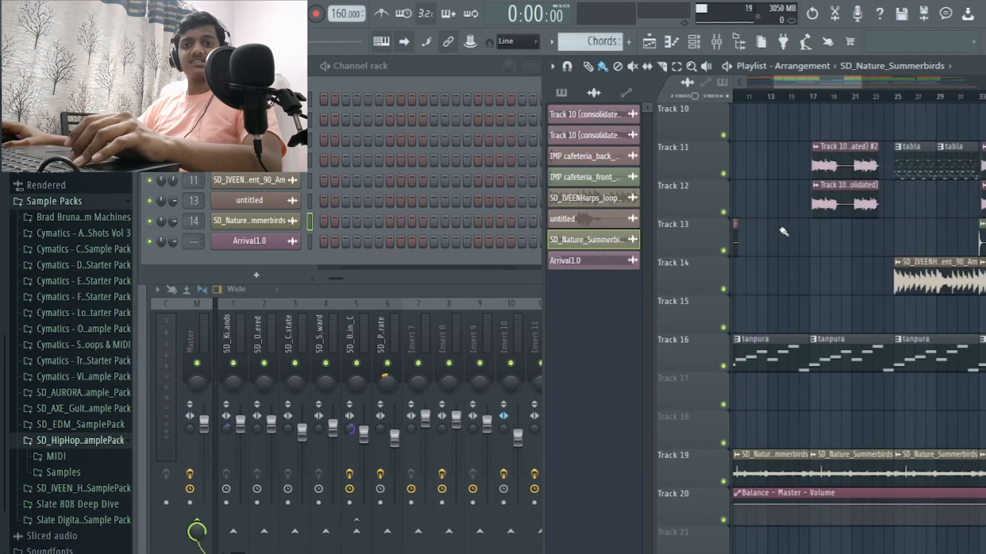
pyautogui.scroll(3, 822, 195)
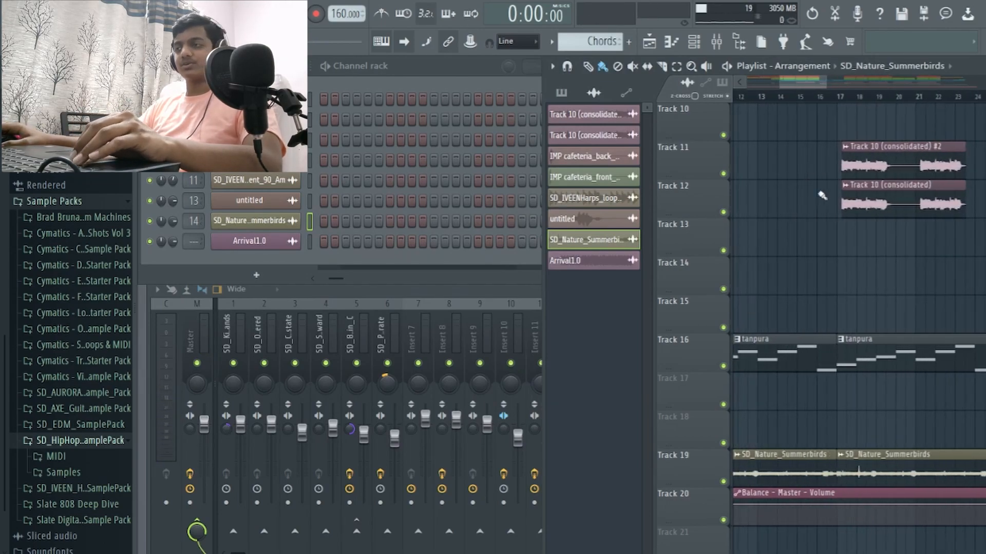
pyautogui.click(840, 101)
pyautogui.press('space')
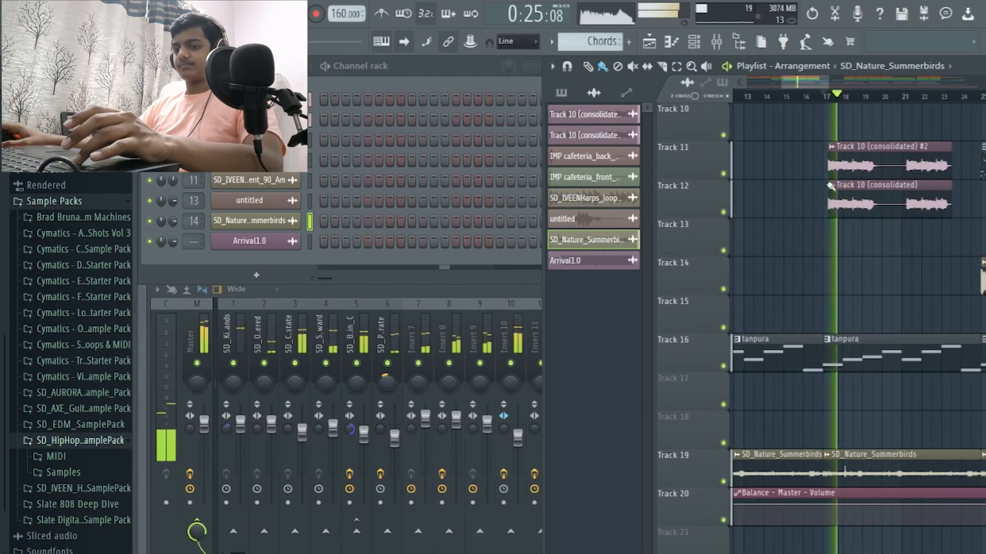
pyautogui.rightClick(724, 212)
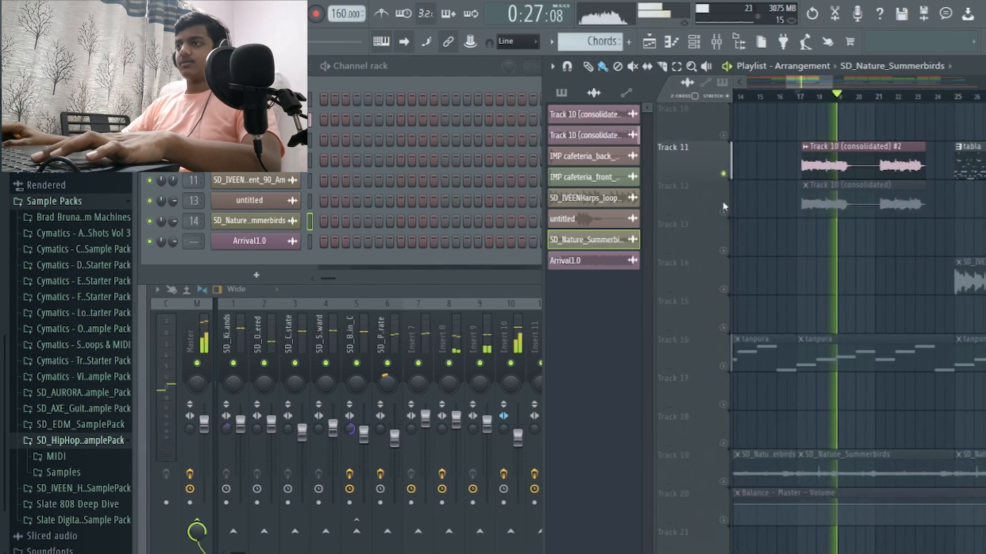
pyautogui.press('space')
pyautogui.click(722, 173)
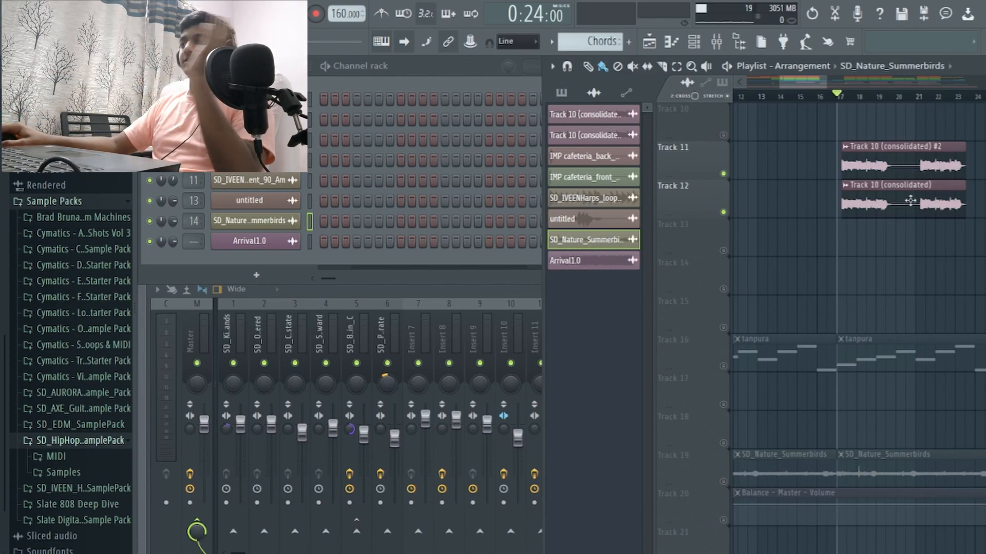
# Step: Listen to the isolated Track 11 and Track 12 audio from bar 17 and stop playback
pyautogui.press('space')
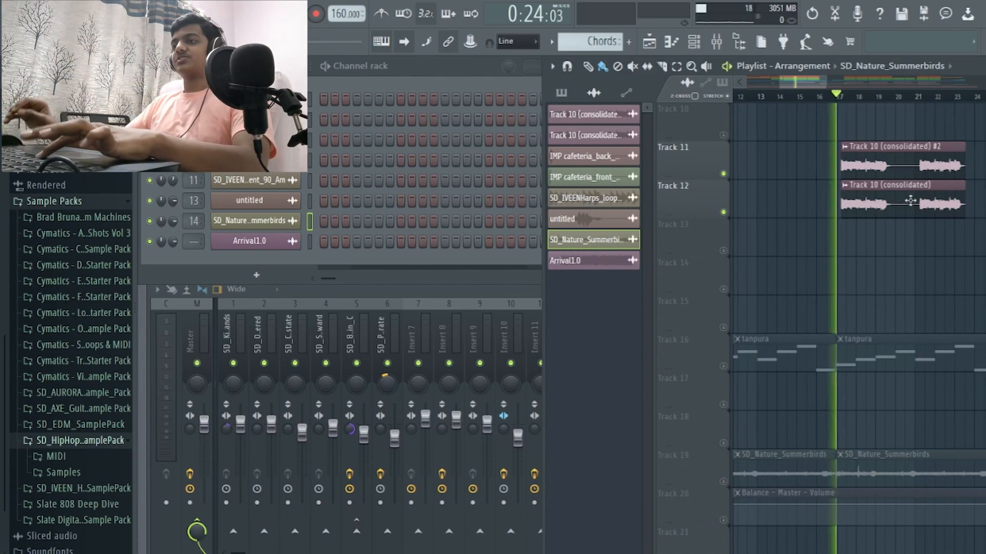
pyautogui.press('space')
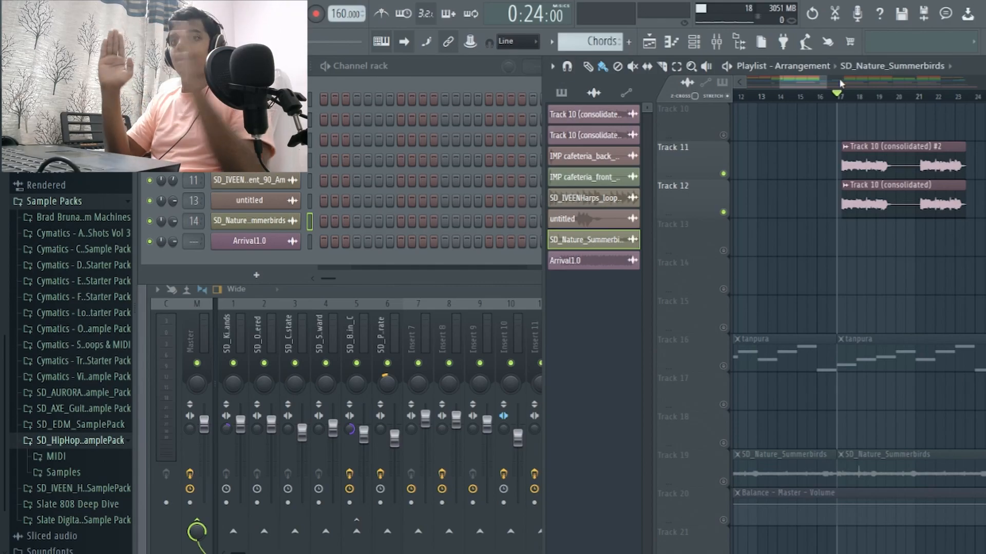
pyautogui.press('space')
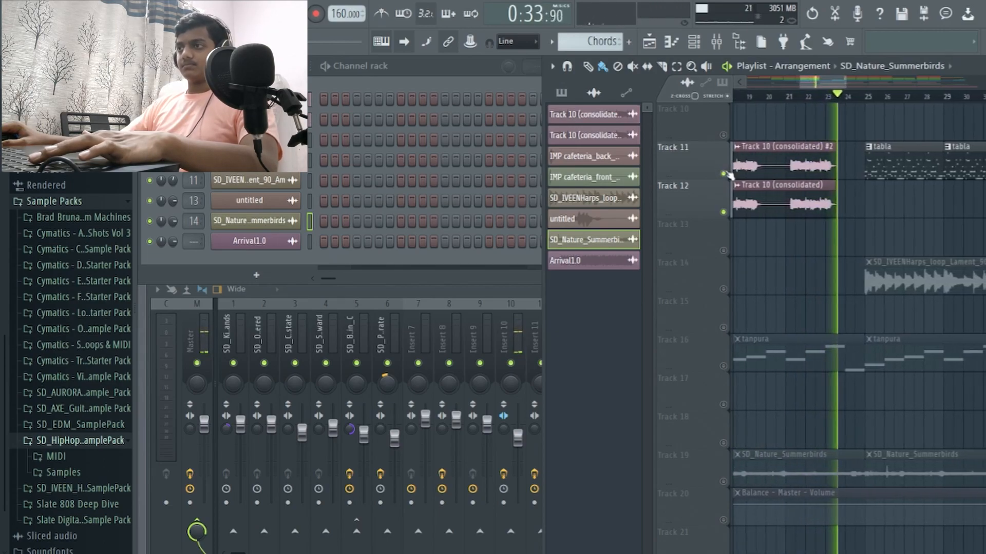
pyautogui.press('space')
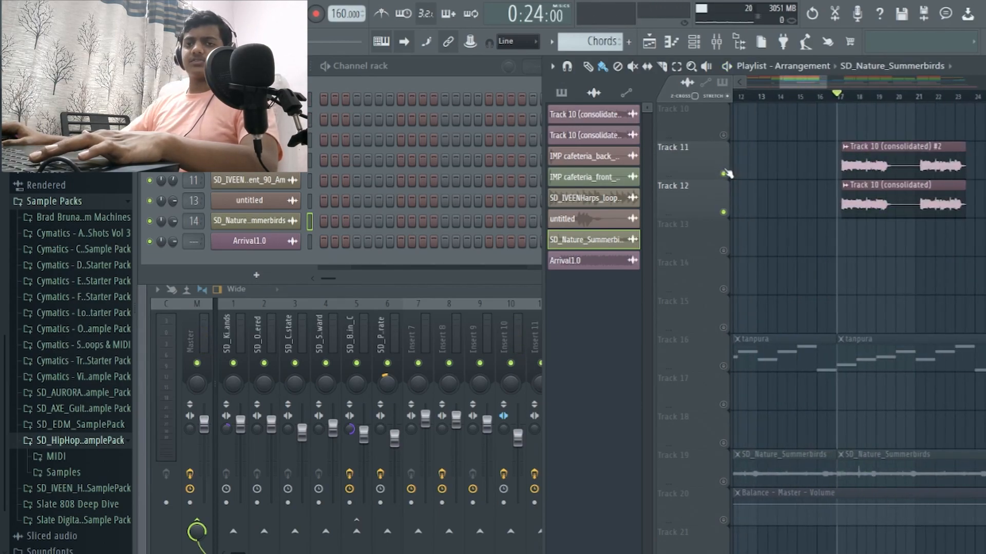
# Step: Turn off the solo so all tracks sound, and play the full arrangement from bar 18
pyautogui.scroll(3, 728, 174)
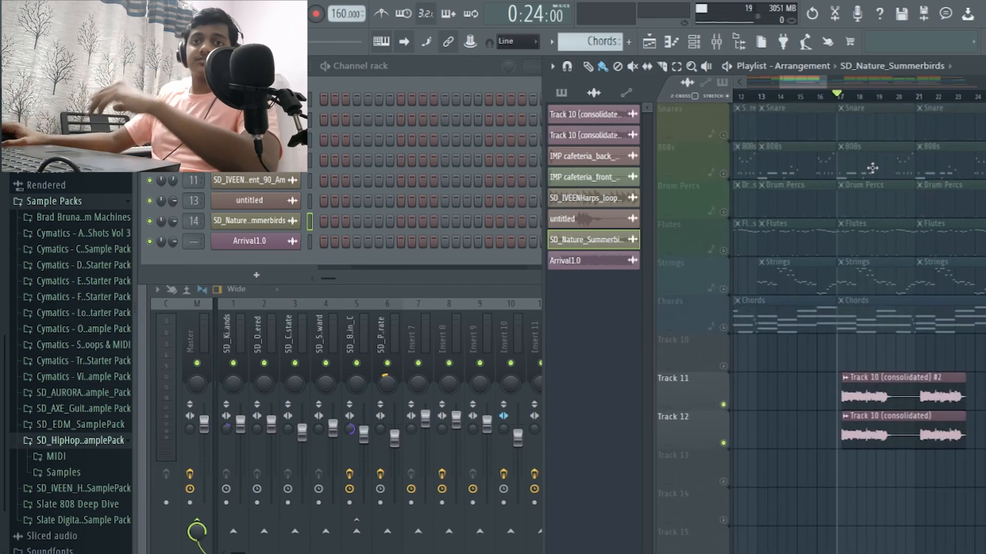
pyautogui.rightClick(724, 406)
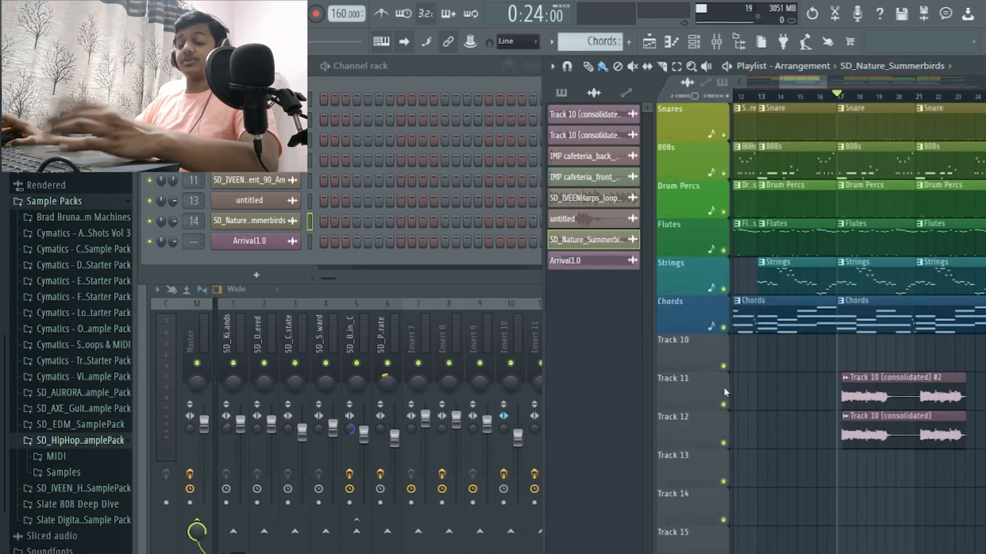
pyautogui.click(856, 96)
pyautogui.scroll(-2, 819, 226)
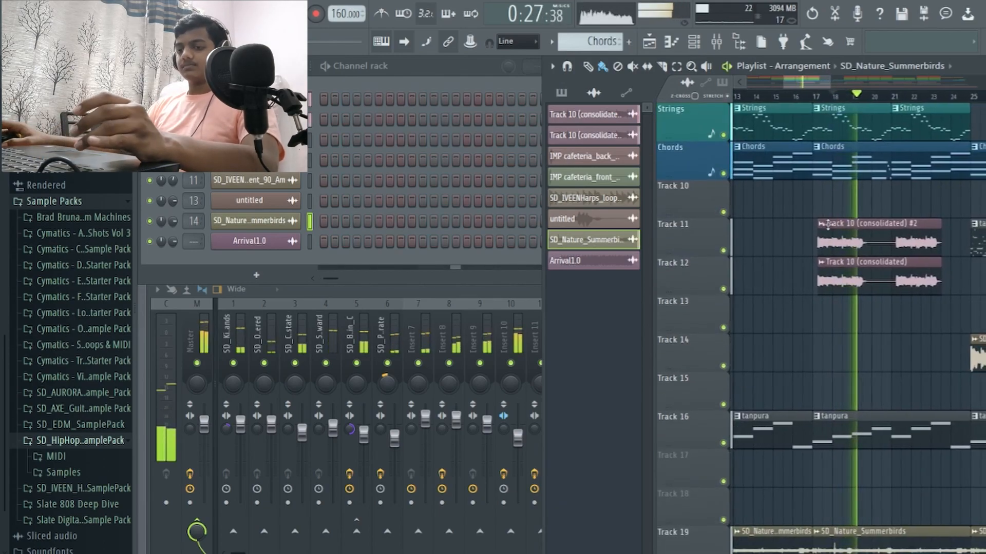
pyautogui.scroll(-1, 876, 257)
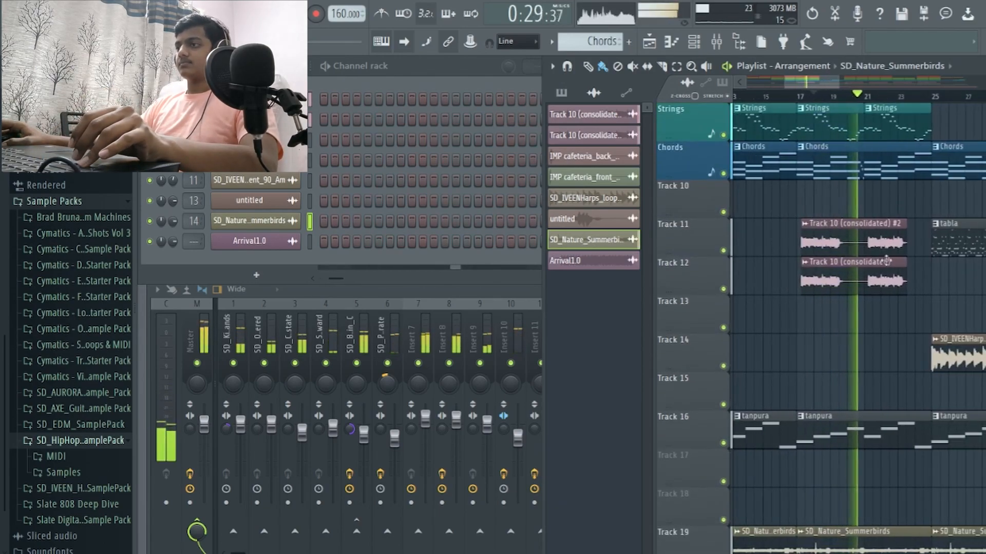
pyautogui.scroll(-1, 932, 268)
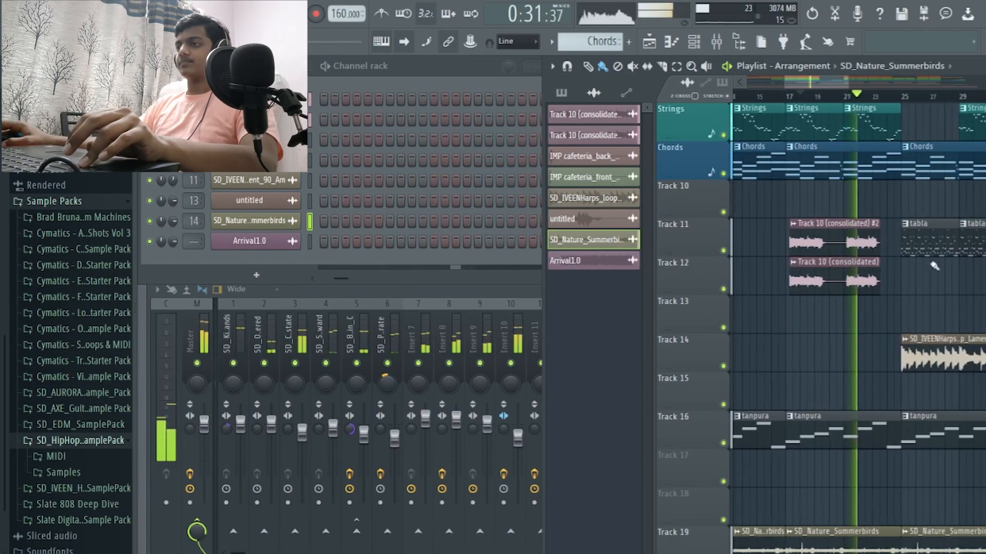
pyautogui.scroll(1, 932, 269)
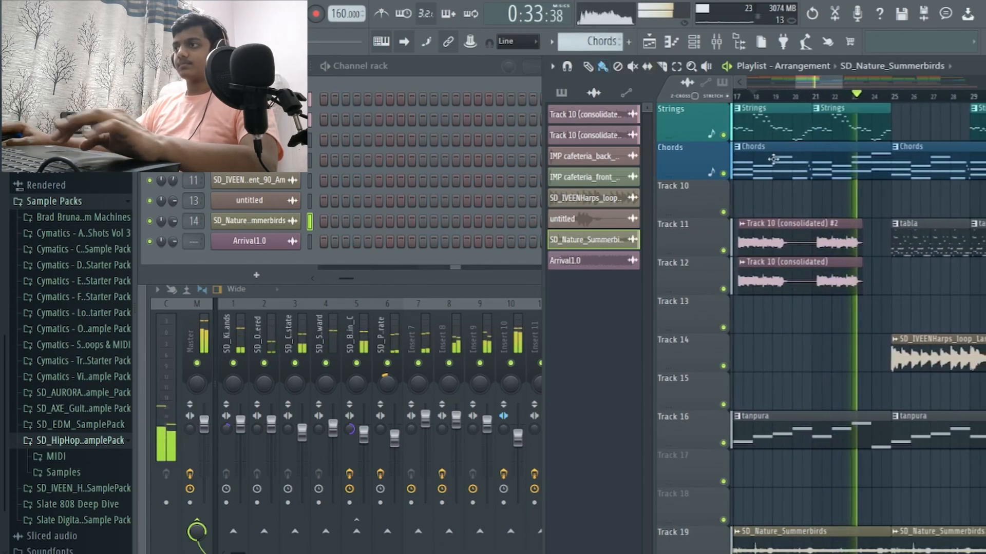
pyautogui.scroll(2, 919, 213)
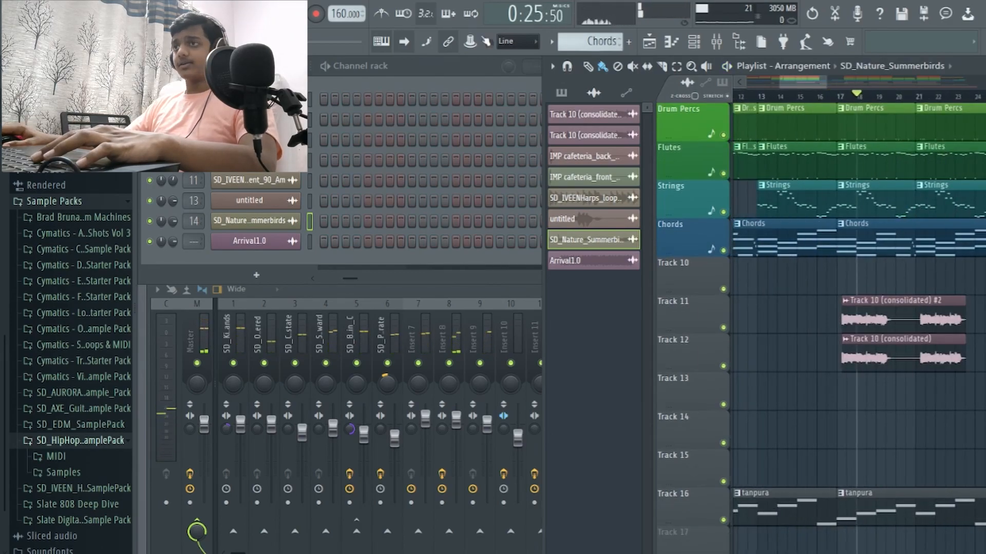
# Step: View the SD_IVEENHarps loop clip's settings from Track 14, preview its sound and close it
pyautogui.scroll(-1, 715, 286)
pyautogui.scroll(-3, 715, 286)
pyautogui.scroll(3, 842, 308)
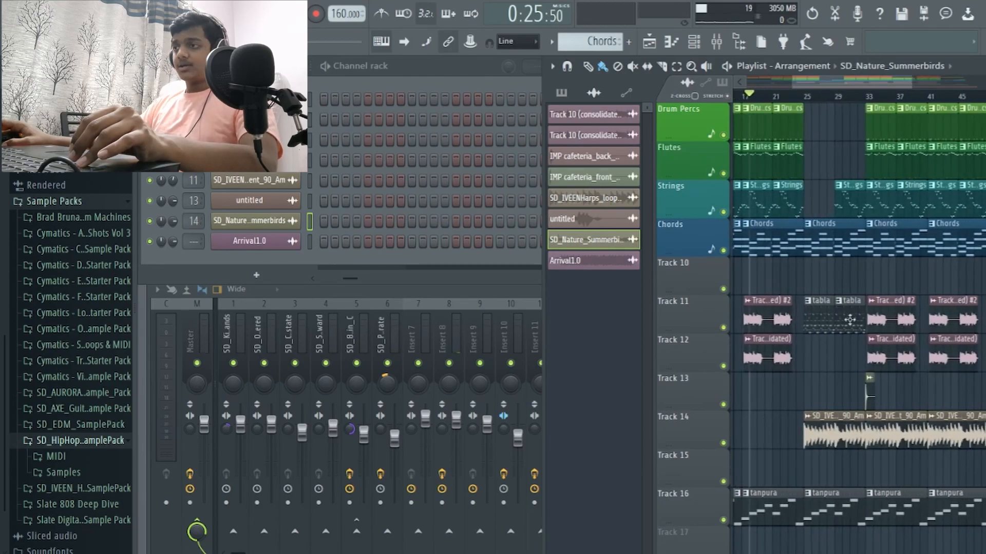
pyautogui.doubleClick(760, 431)
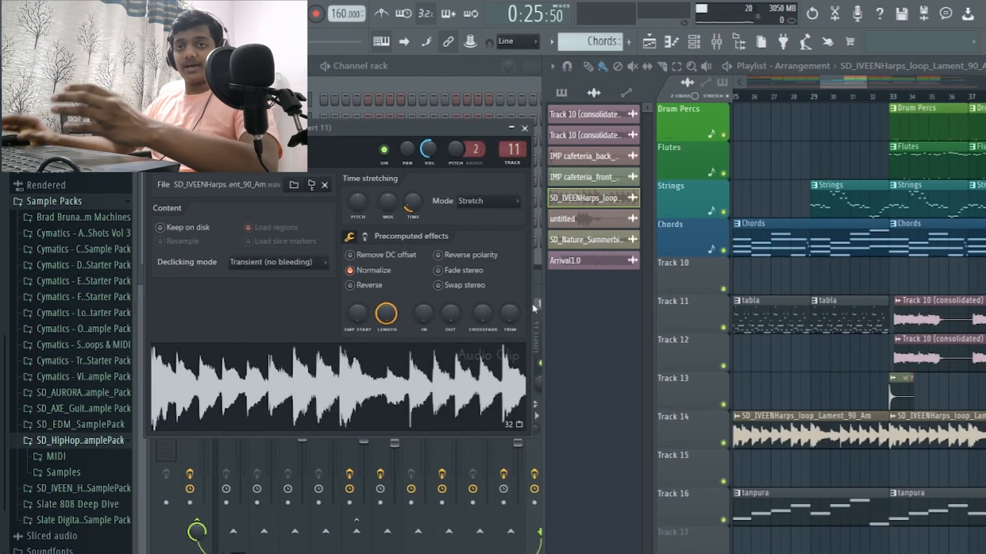
pyautogui.click(364, 380)
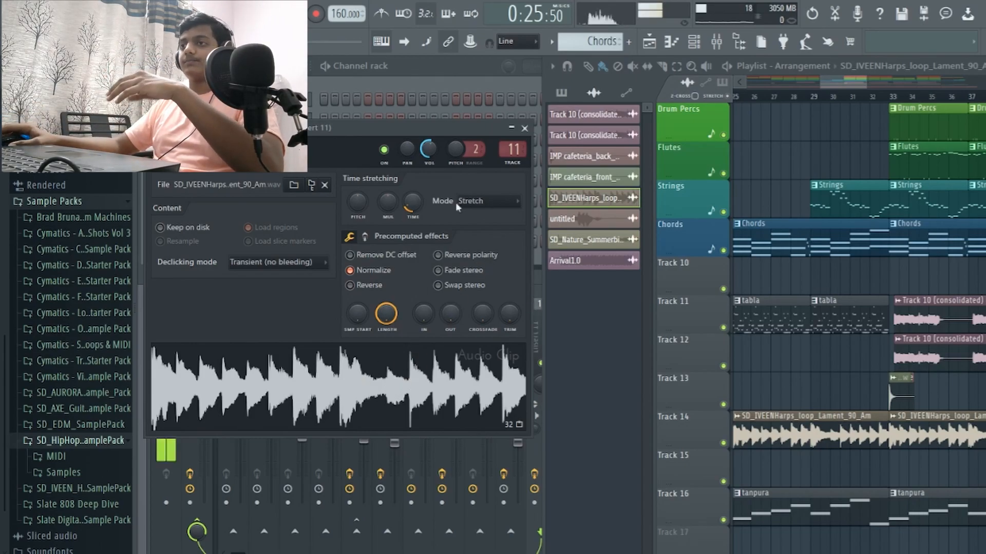
pyautogui.click(524, 129)
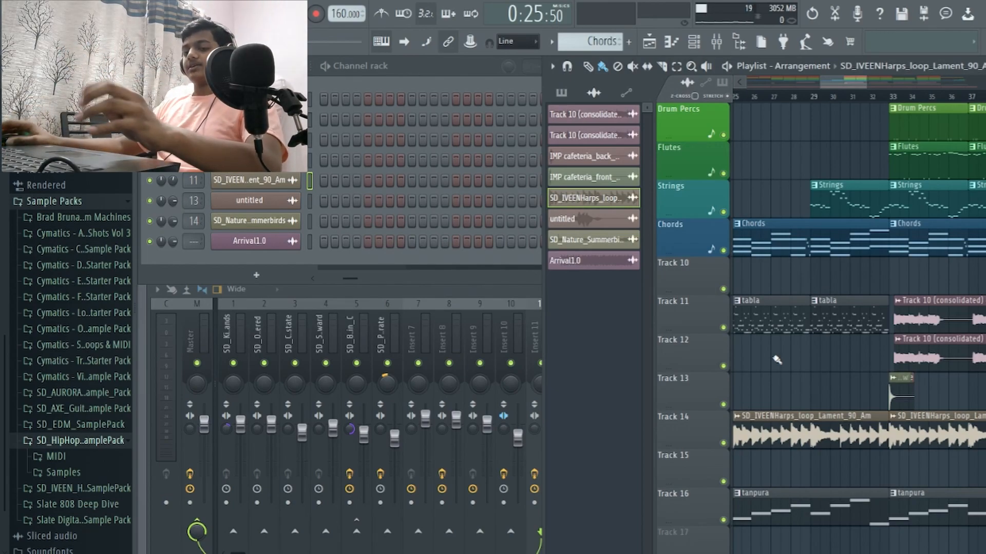
# Step: Solo the tabla patterns on Track 11, play them from bar 25 and stop
pyautogui.scroll(3, 818, 312)
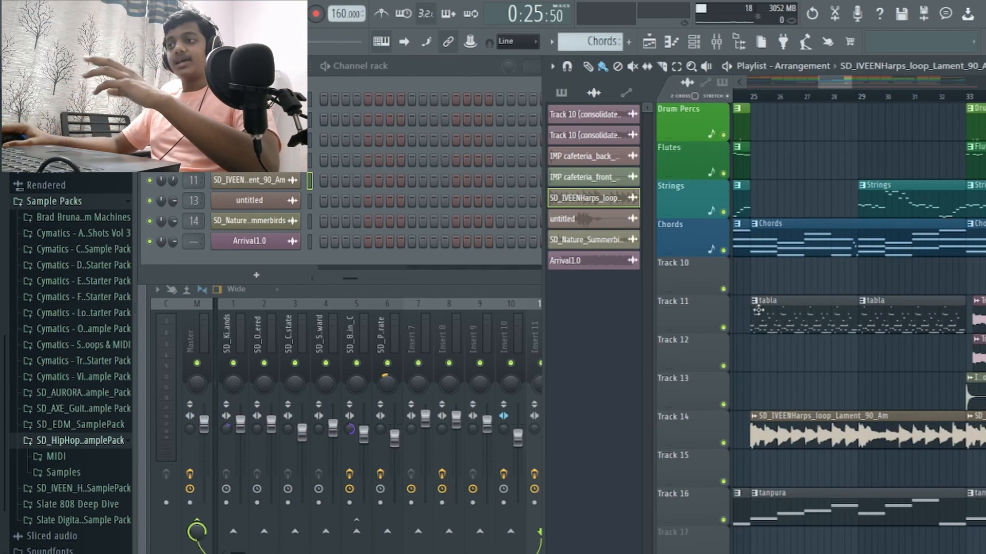
pyautogui.rightClick(725, 330)
pyautogui.click(752, 97)
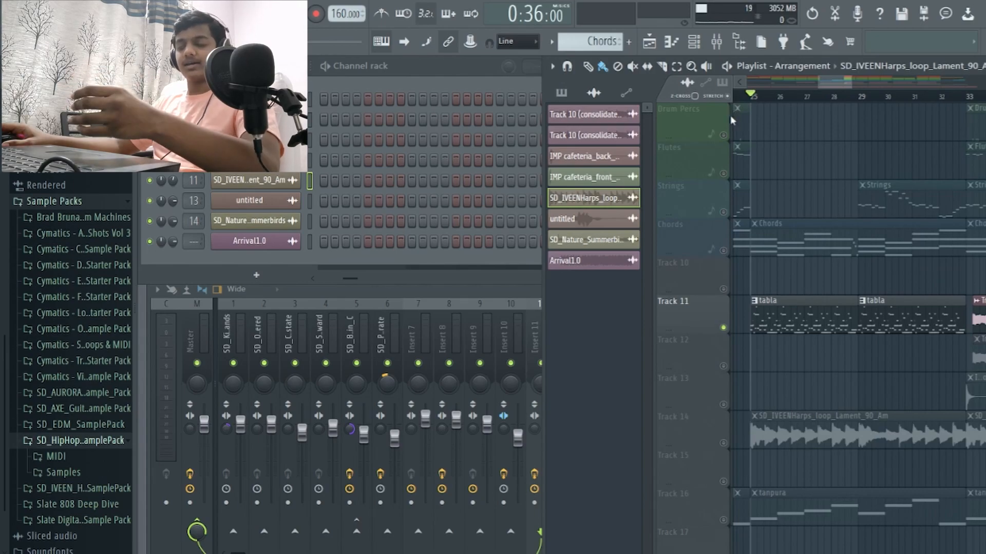
pyautogui.press('space')
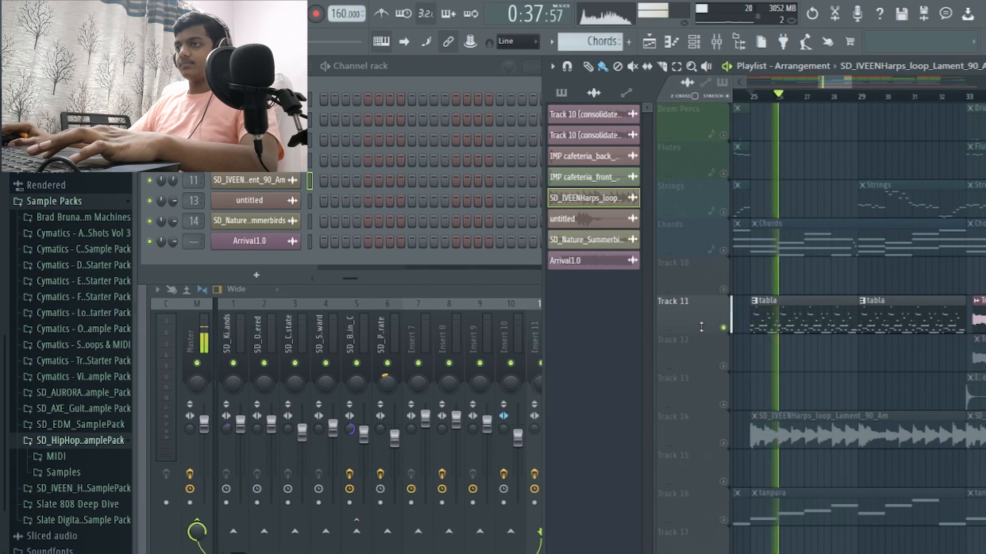
pyautogui.press('space')
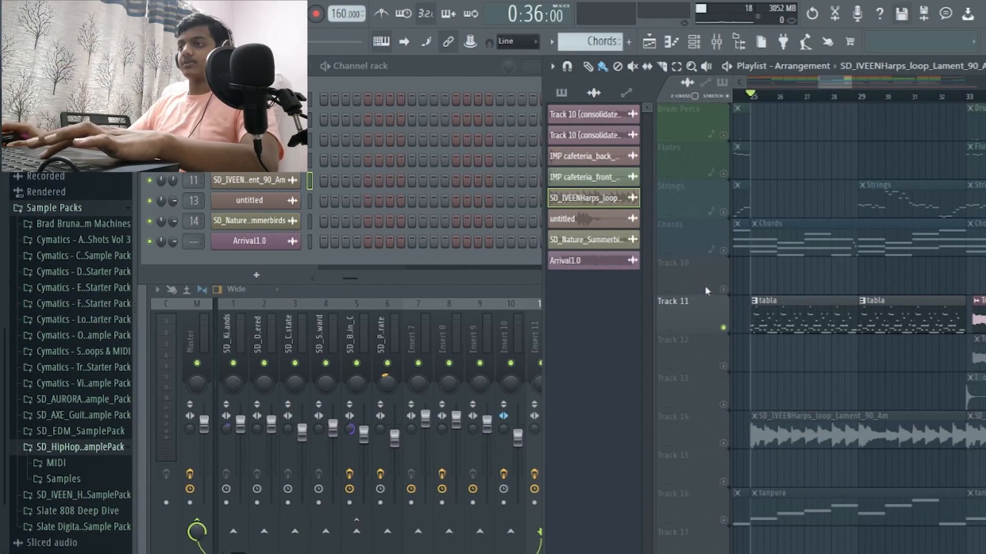
# Step: Turn off the tabla solo, play the full arrangement from just before bar 25 past bar 33, and stop
pyautogui.rightClick(724, 328)
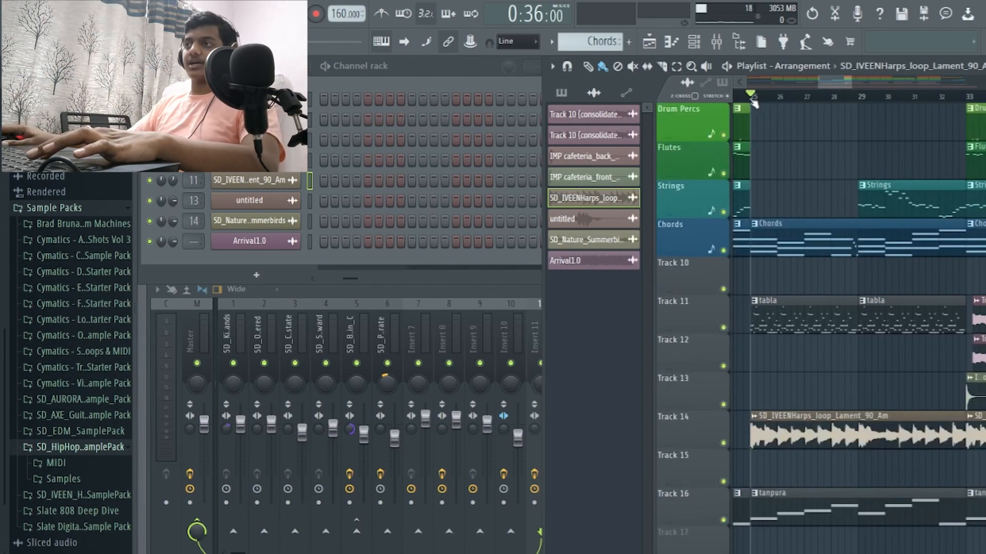
pyautogui.moveTo(752, 102); pyautogui.dragTo(742, 99)
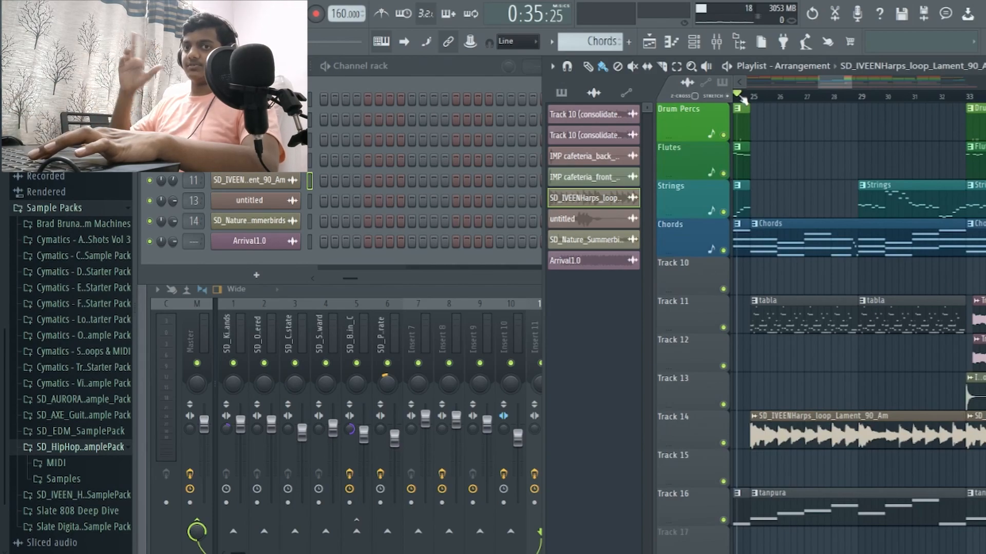
pyautogui.press('space')
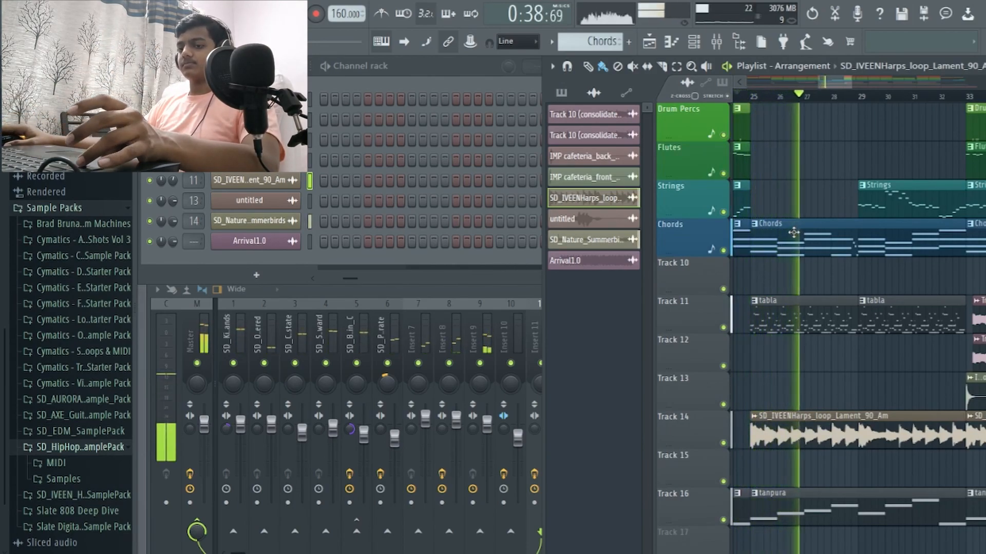
pyautogui.scroll(5, 945, 347)
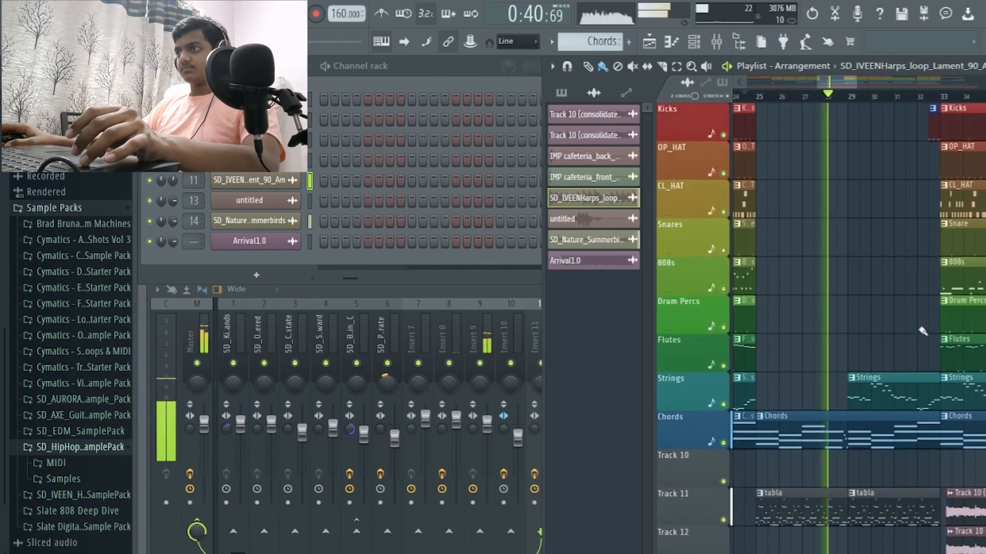
pyautogui.scroll(-3, 945, 347)
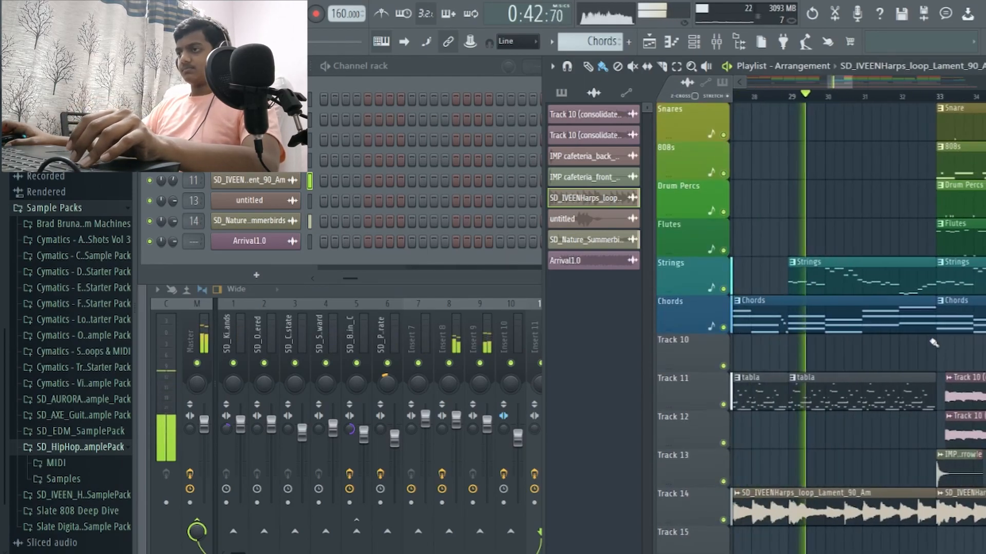
pyautogui.scroll(2, 926, 353)
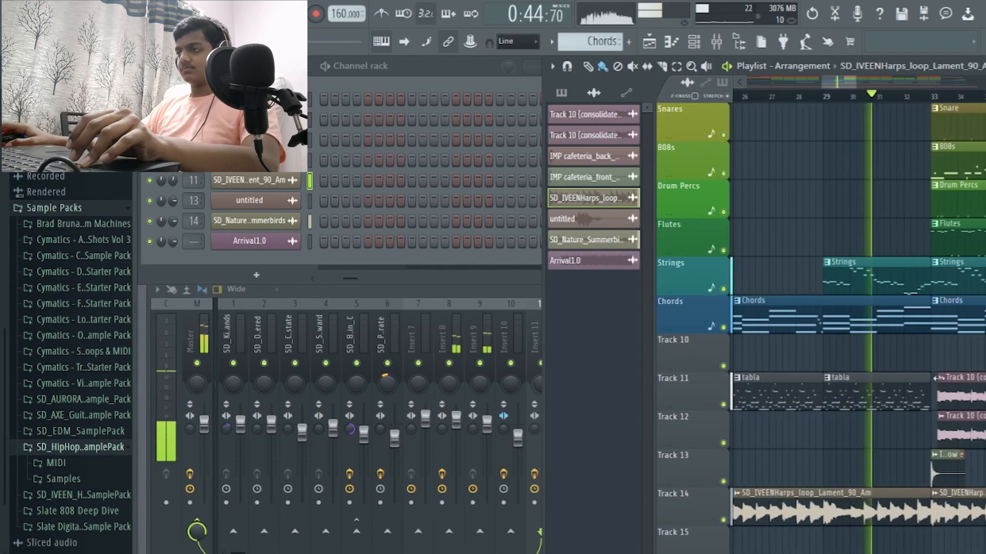
pyautogui.scroll(-4, 828, 394)
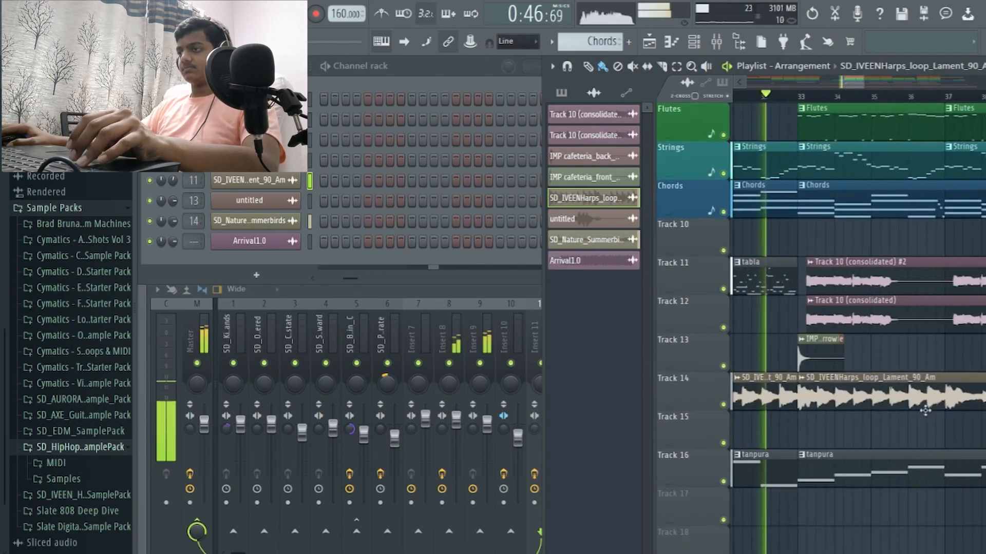
pyautogui.scroll(4, 828, 393)
pyautogui.scroll(-2, 828, 365)
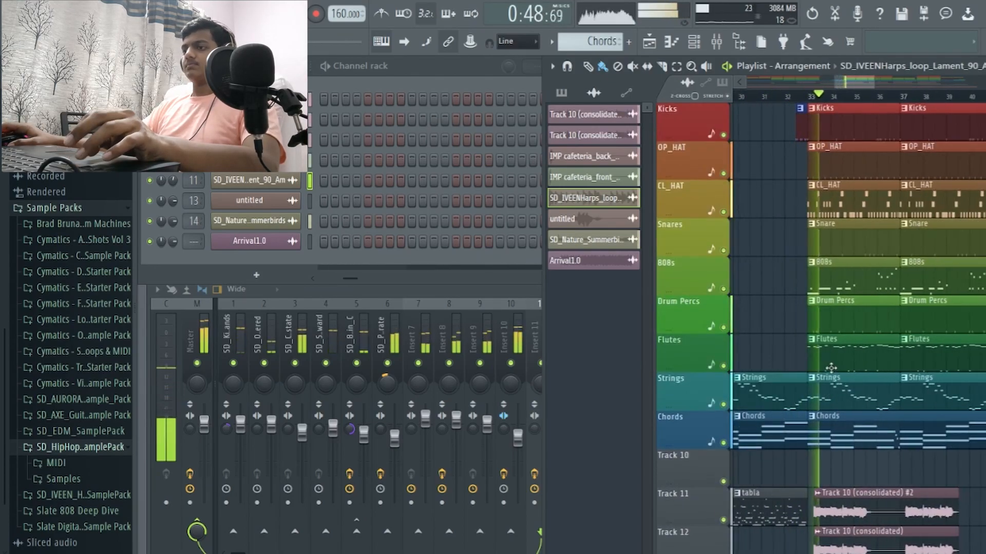
pyautogui.scroll(-4, 829, 369)
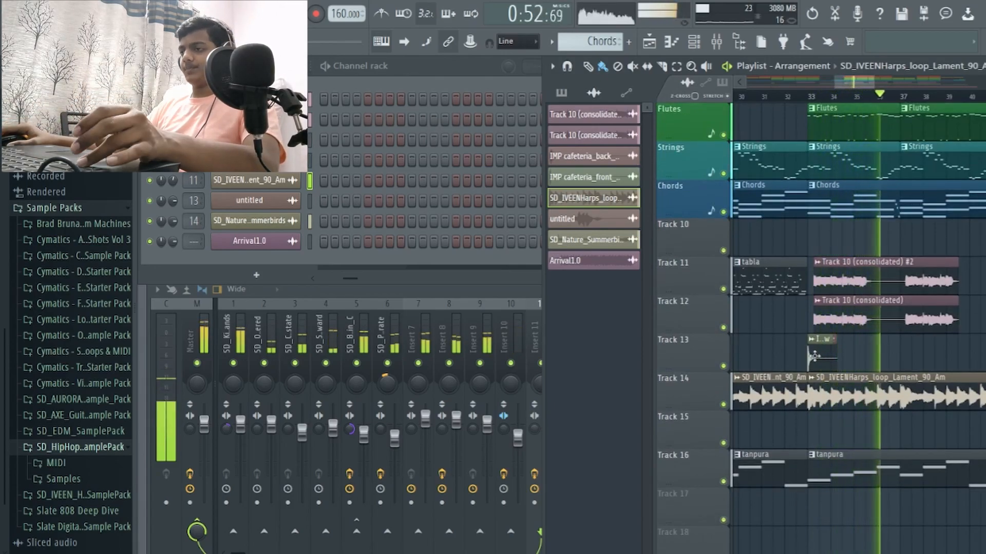
pyautogui.scroll(-3, 816, 357)
pyautogui.scroll(-3, 814, 357)
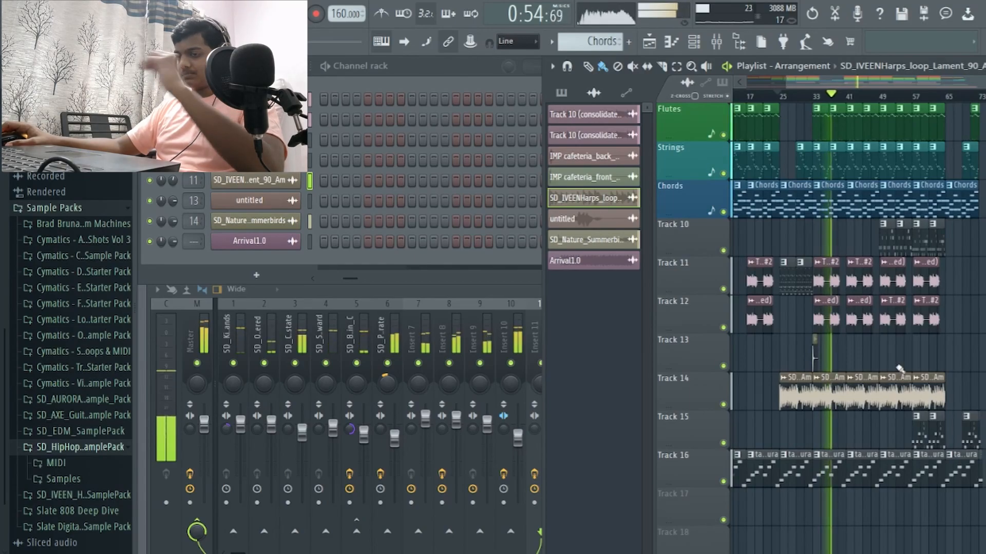
pyautogui.press('space')
pyautogui.scroll(4, 799, 277)
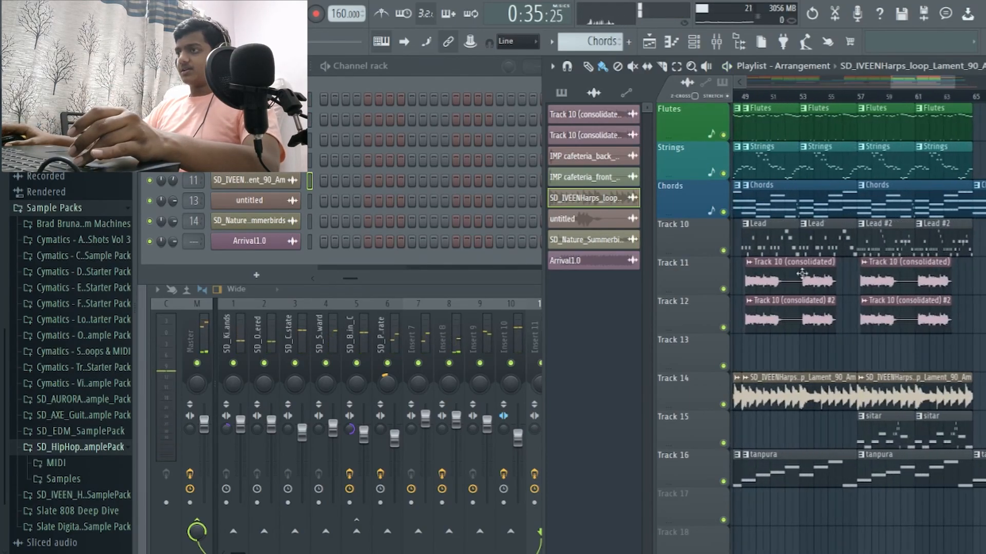
# Step: Open the bx_oberhausen synth behind the Lead pattern on Track 10, start playing the pattern and close the plugin window
pyautogui.click(797, 248)
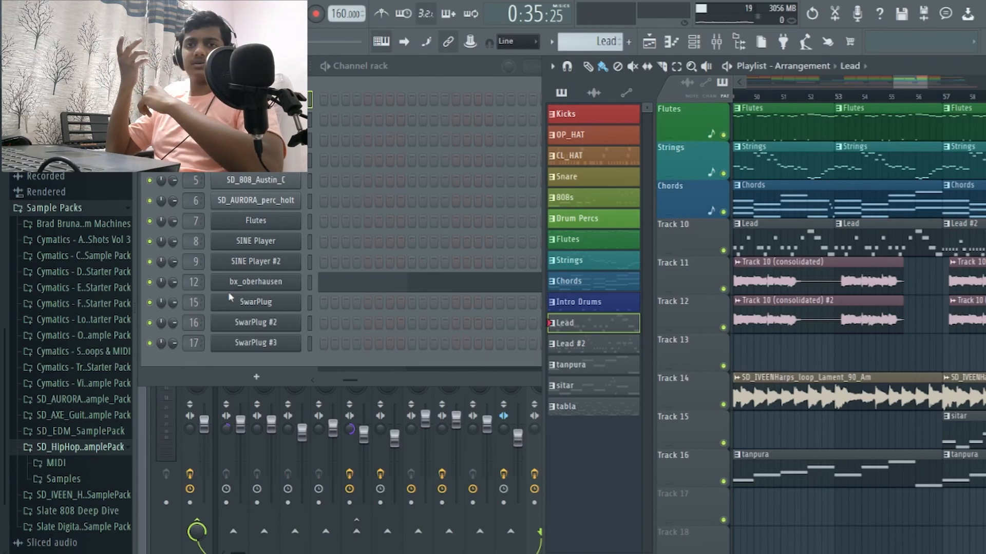
pyautogui.click(255, 284)
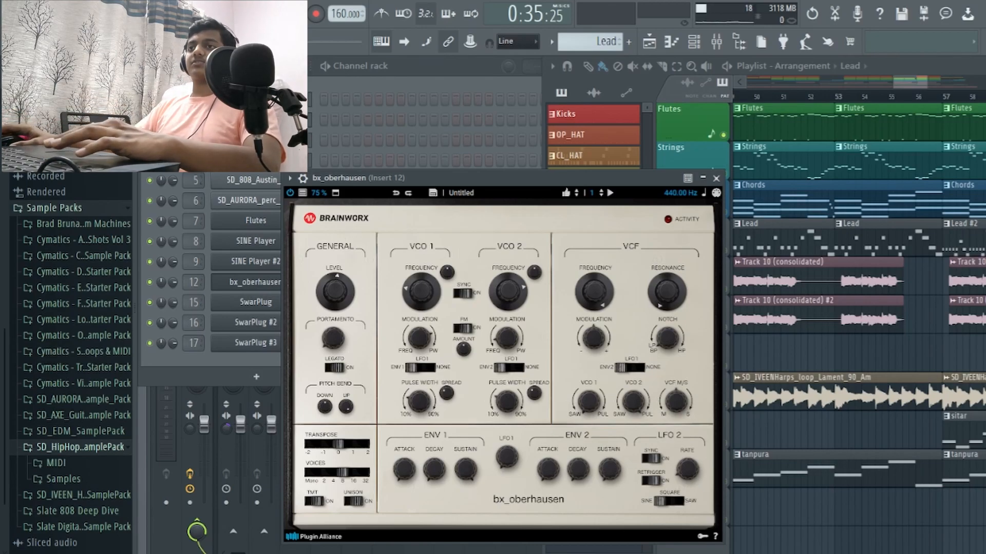
pyautogui.press('space')
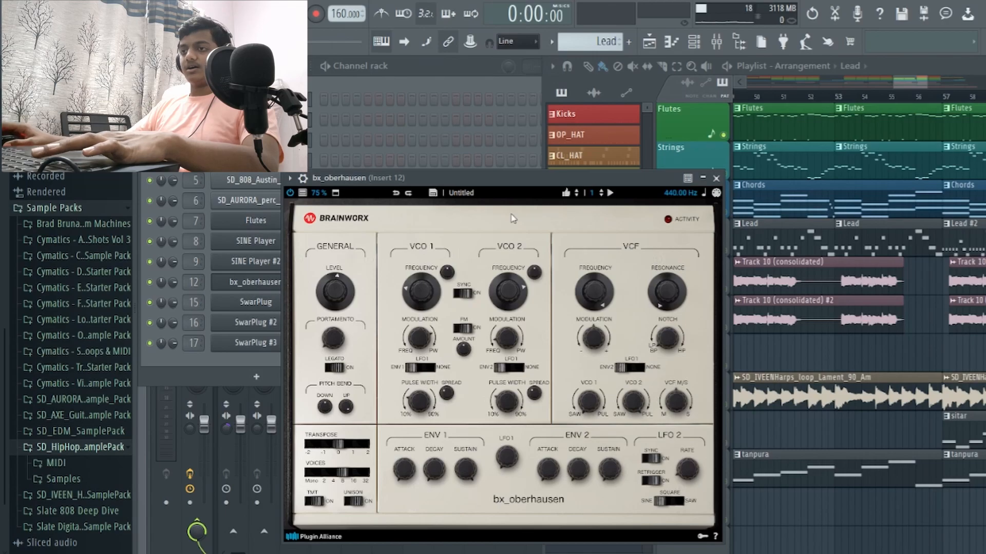
pyautogui.press('space')
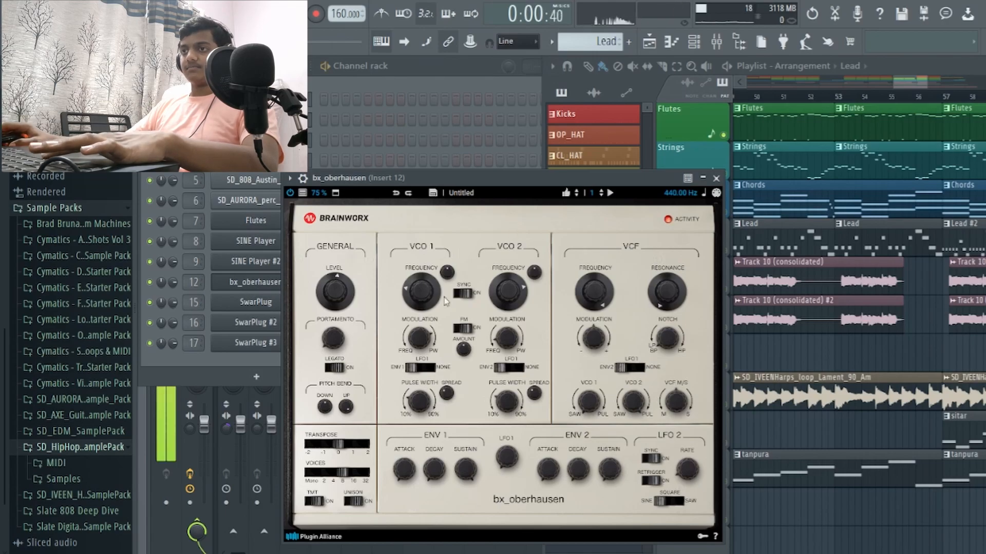
pyautogui.click(716, 178)
# Step: Bring up mixer Insert 12 to view the Lead synth's effect chain, and stop the playback
pyautogui.press('F9')
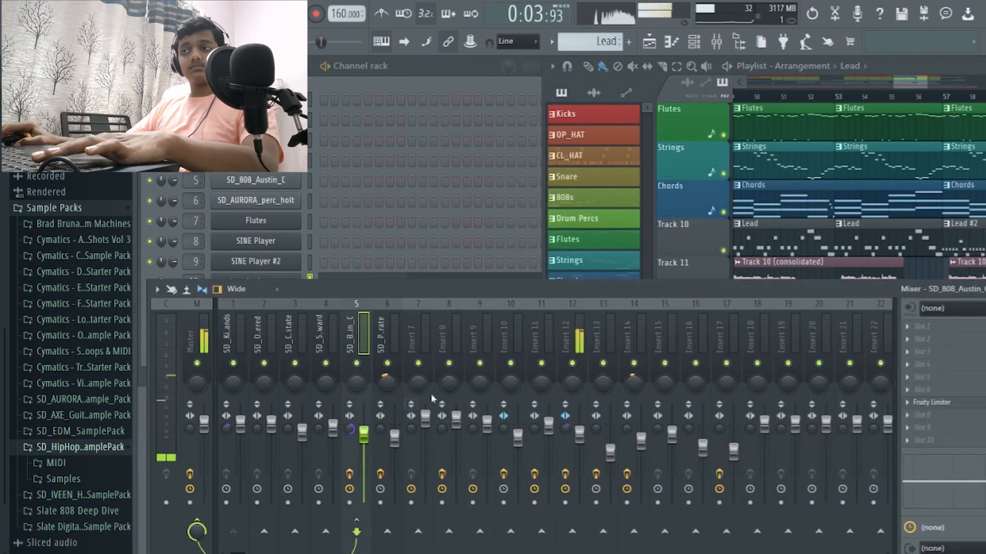
pyautogui.click(574, 308)
pyautogui.press('space')
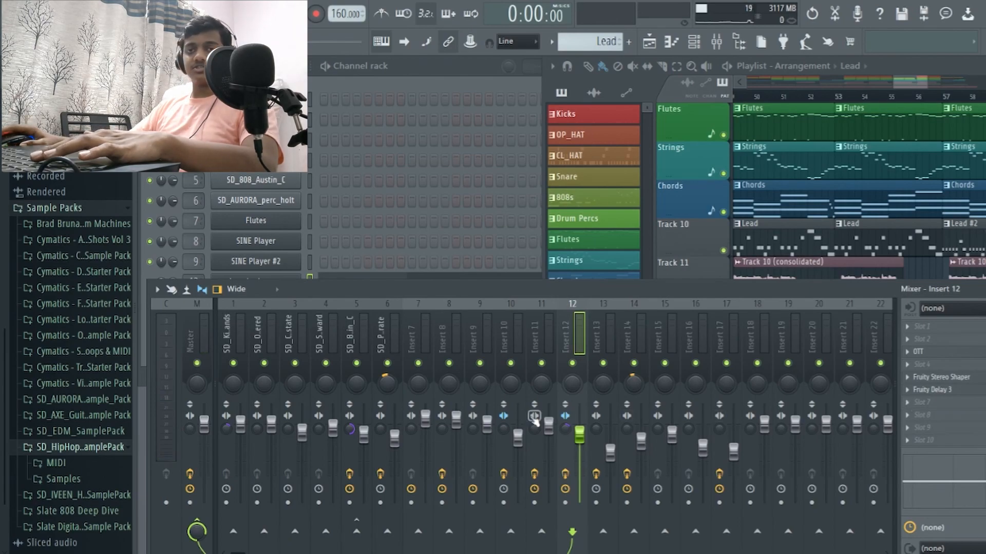
# Step: Play the Lead pattern repeatedly while adjusting the stereo separation of mixer Insert 12, and stop
pyautogui.press('space')
pyautogui.press('space')
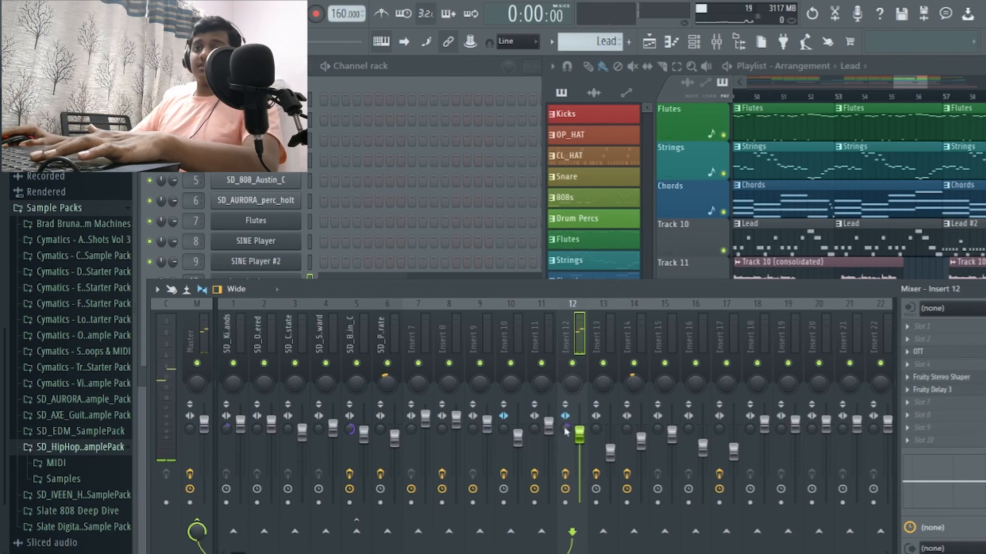
pyautogui.press('space')
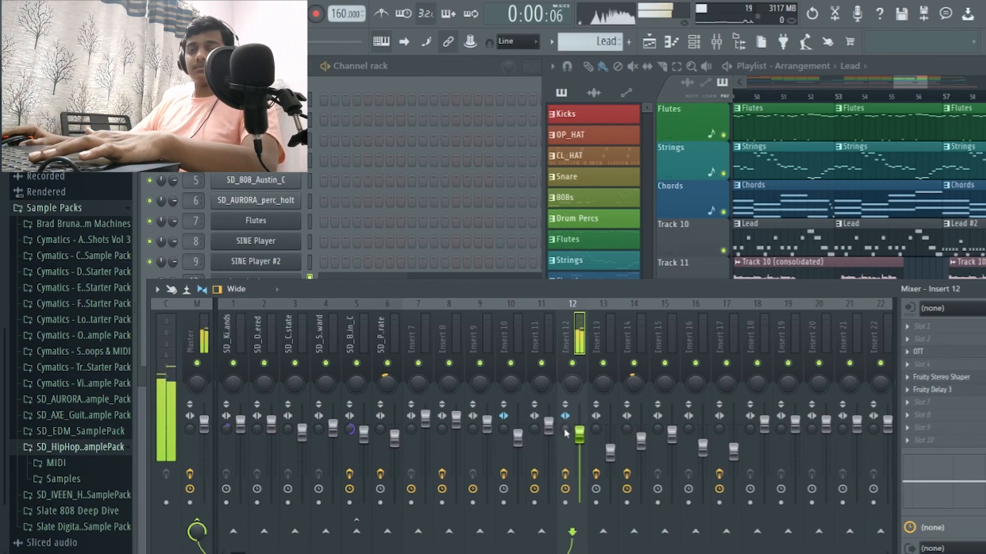
pyautogui.press('space')
pyautogui.moveTo(565, 430); pyautogui.dragTo(564, 437)
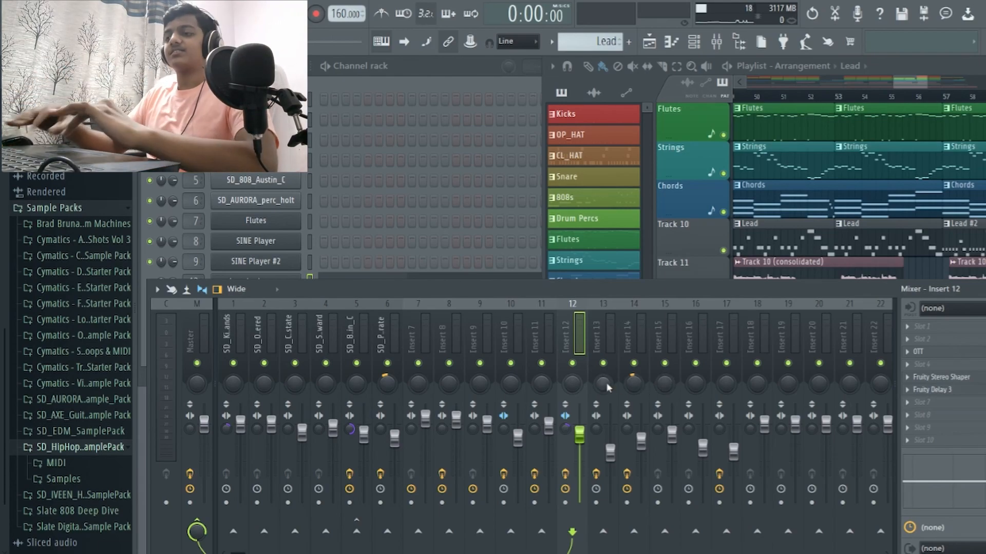
pyautogui.press('space')
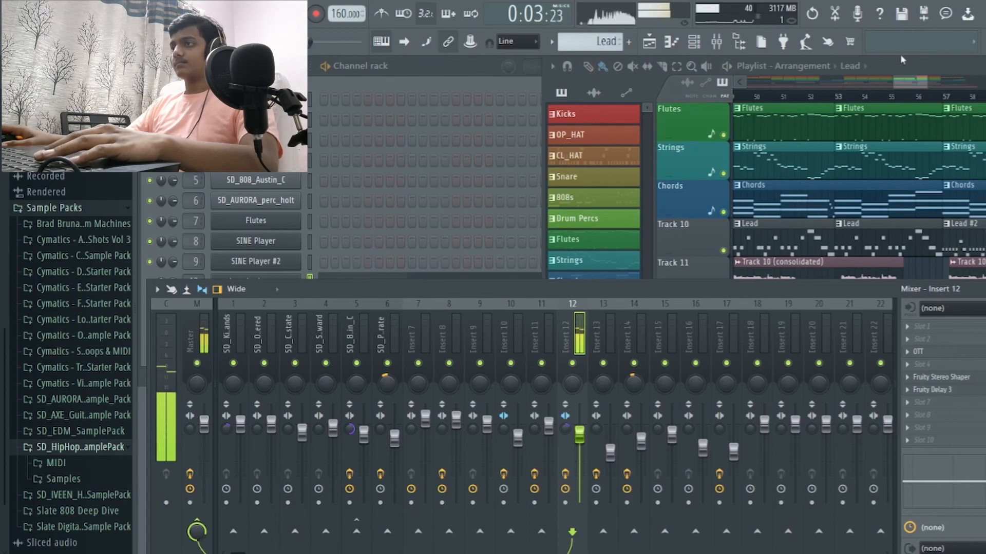
pyautogui.press('space')
# Step: Switch from the Lead pattern to Lead #2, play it alone and stop
pyautogui.click(455, 82)
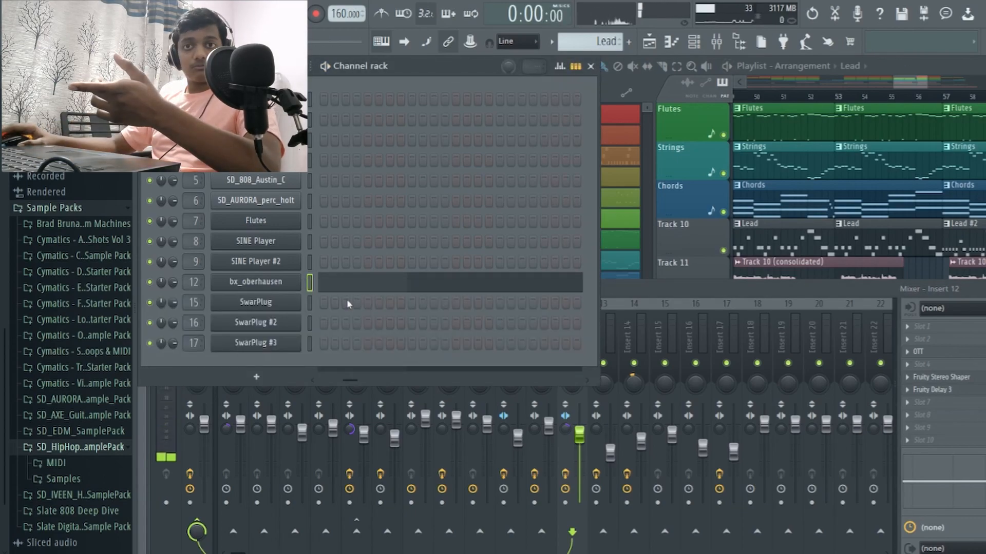
pyautogui.scroll(-1, 594, 42)
pyautogui.press('space')
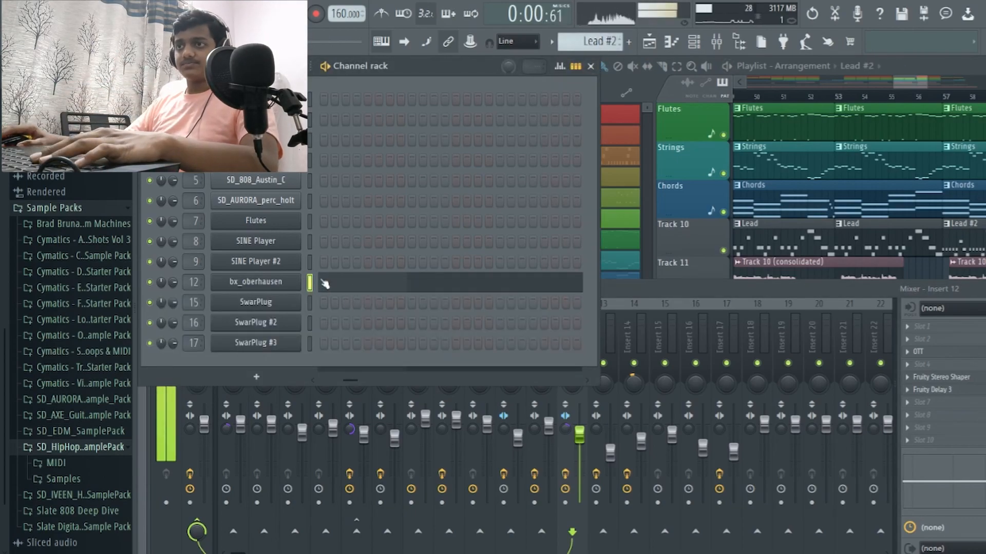
pyautogui.press('space')
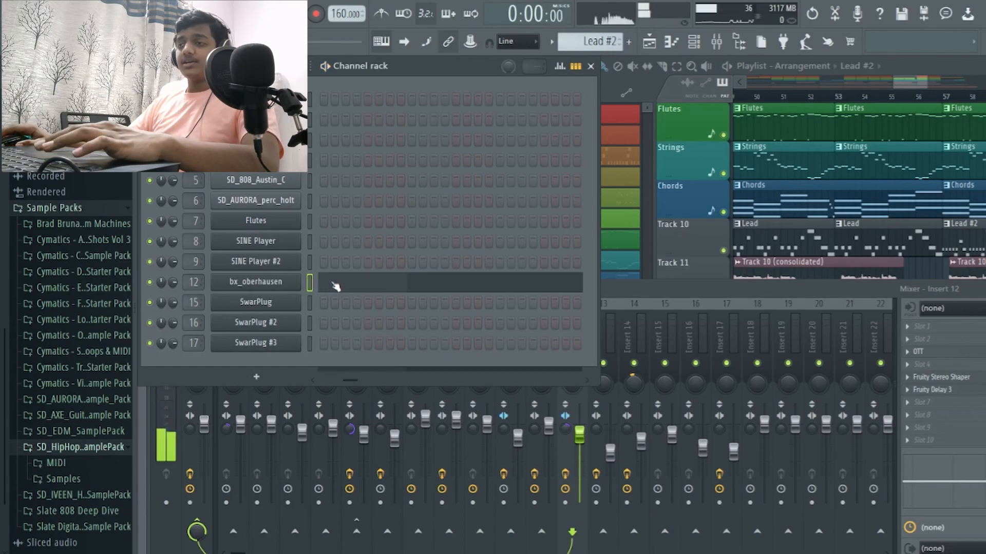
# Step: Open the sitar pattern from Track 15 in the piano roll, play its SwarPlug #2 melody and stop
pyautogui.click(906, 86)
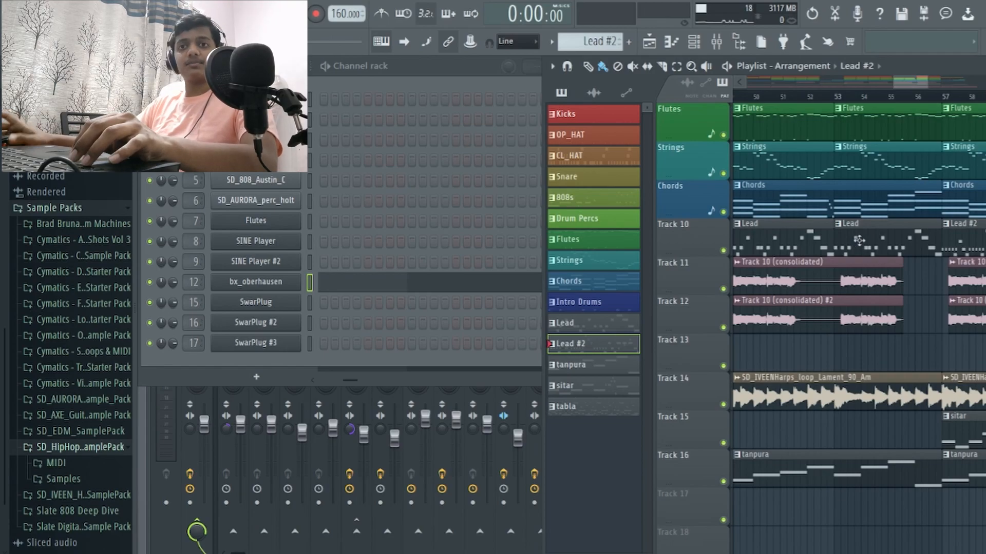
pyautogui.doubleClick(949, 433)
pyautogui.press('space')
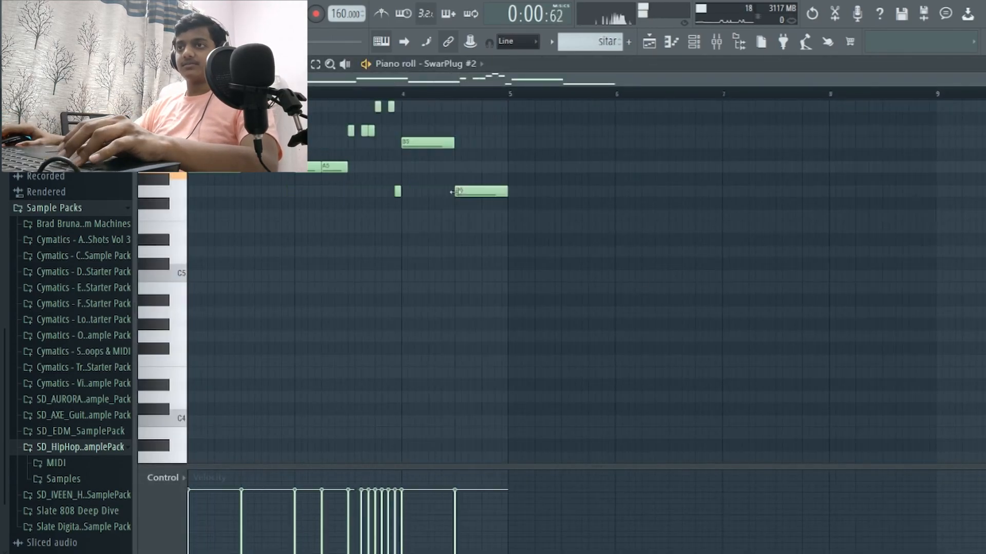
pyautogui.scroll(3, 330, 213)
pyautogui.scroll(4, 355, 195)
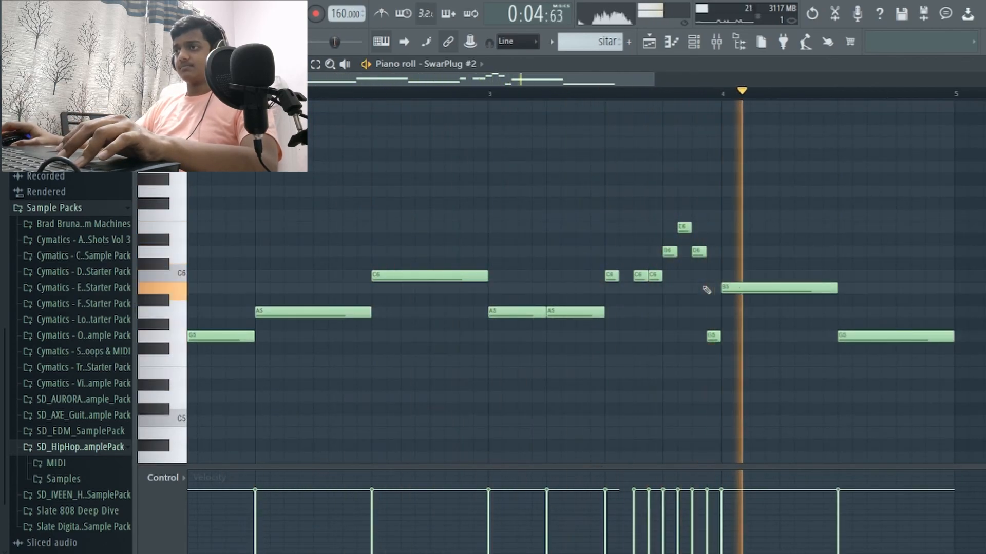
pyautogui.press('space')
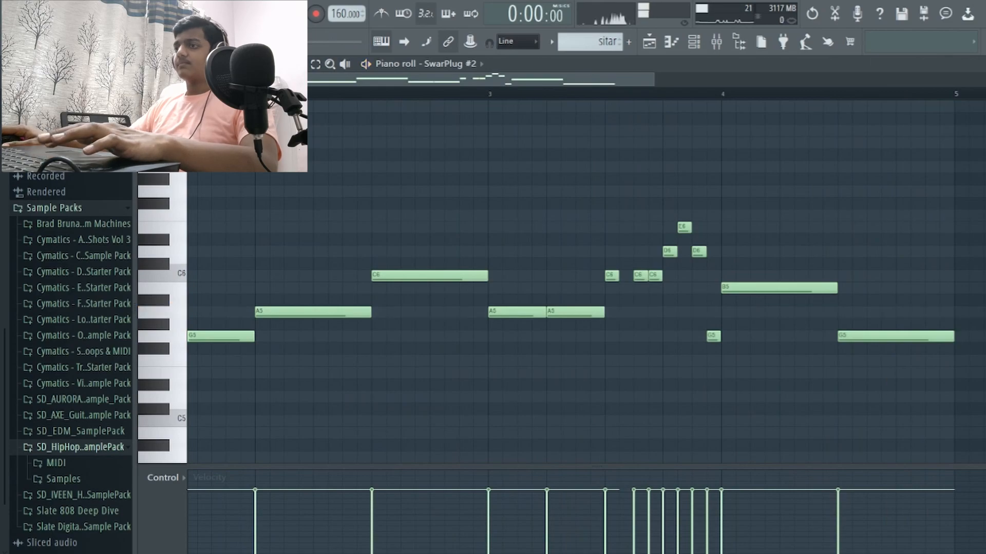
# Step: Return to the playlist, play the full arrangement with the sitar from bar 57, and stop
pyautogui.press('F7')
pyautogui.hscroll(5, 821, 315)
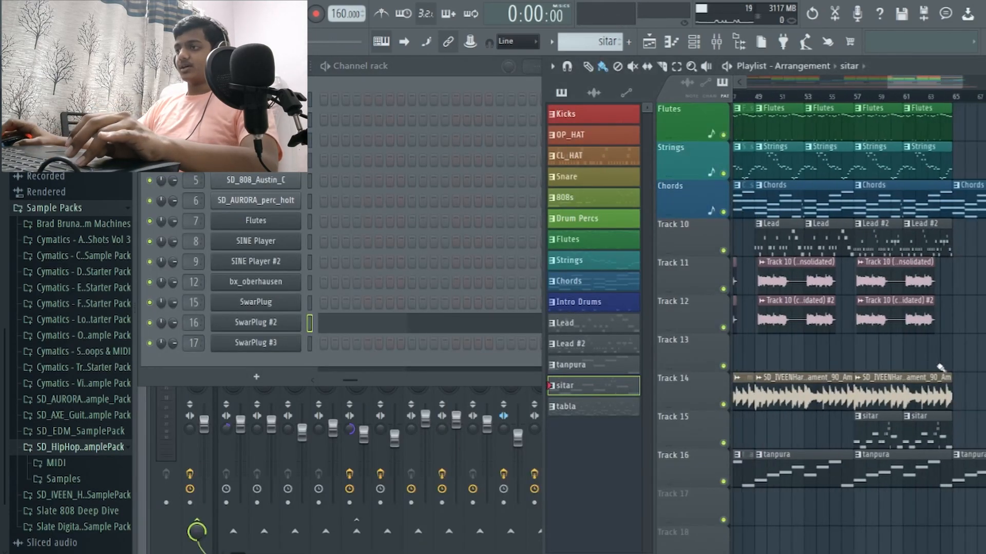
pyautogui.scroll(-1, 864, 292)
pyautogui.hscroll(-1, 806, 100)
pyautogui.click(821, 97)
pyautogui.press('space')
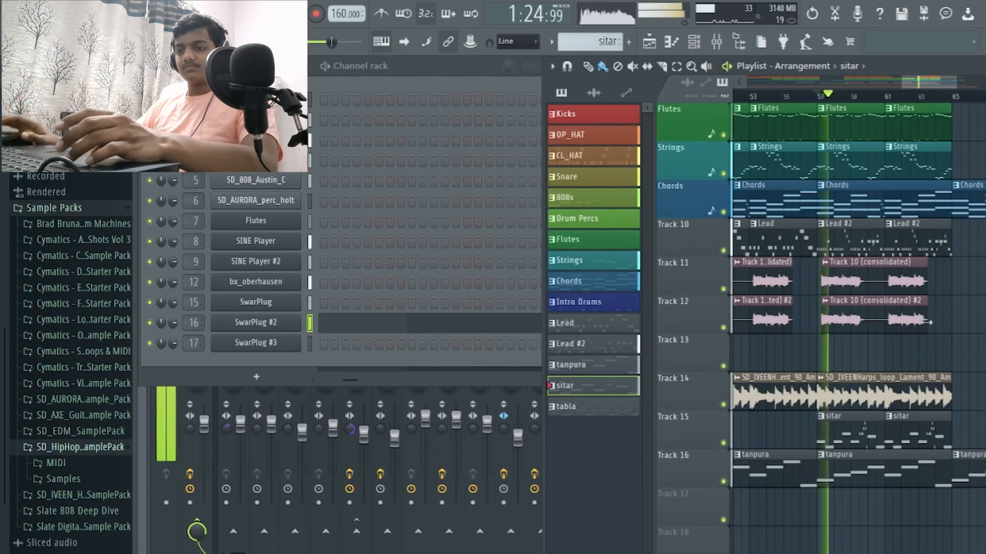
pyautogui.press('space')
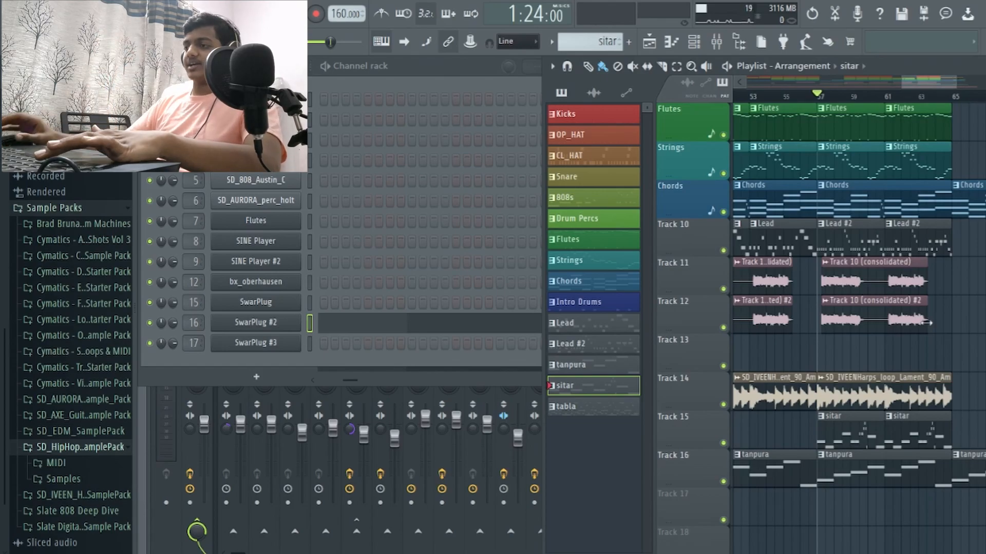
pyautogui.press('space')
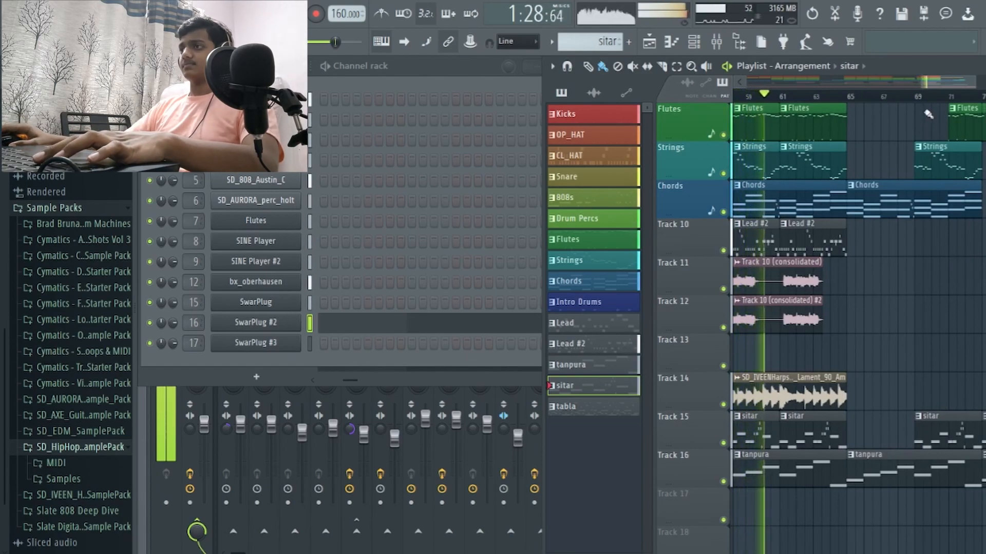
pyautogui.press('space')
# Step: Play the outro from just before bar 65, examine its tracks during playback, stop, and show the whole arrangement
pyautogui.click(838, 97)
pyautogui.press('space')
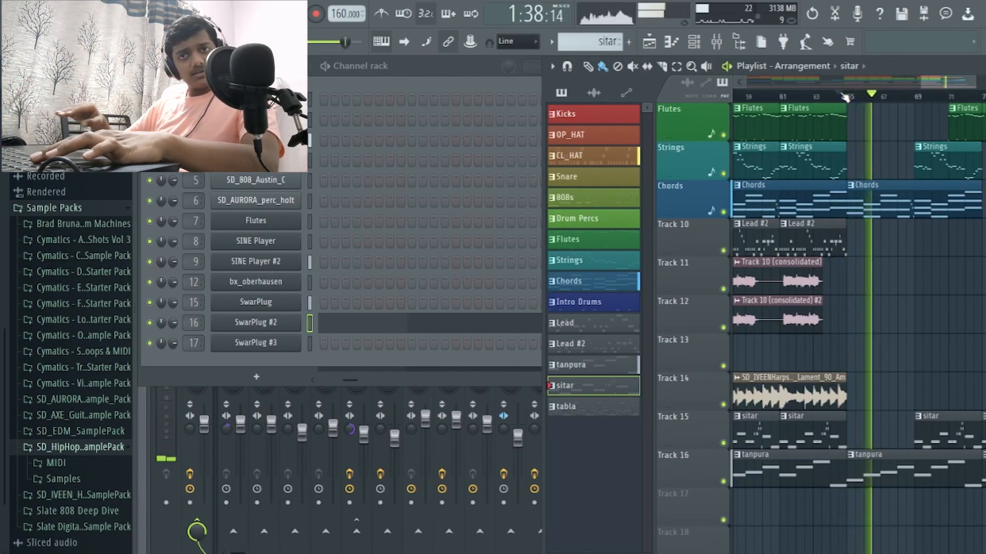
pyautogui.scroll(4, 915, 158)
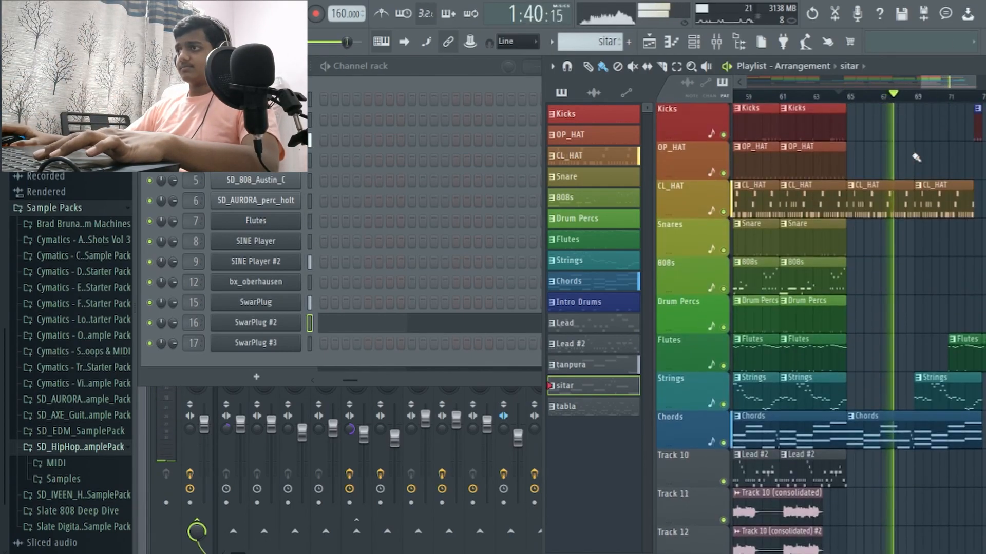
pyautogui.scroll(-1, 915, 158)
pyautogui.scroll(-2, 975, 247)
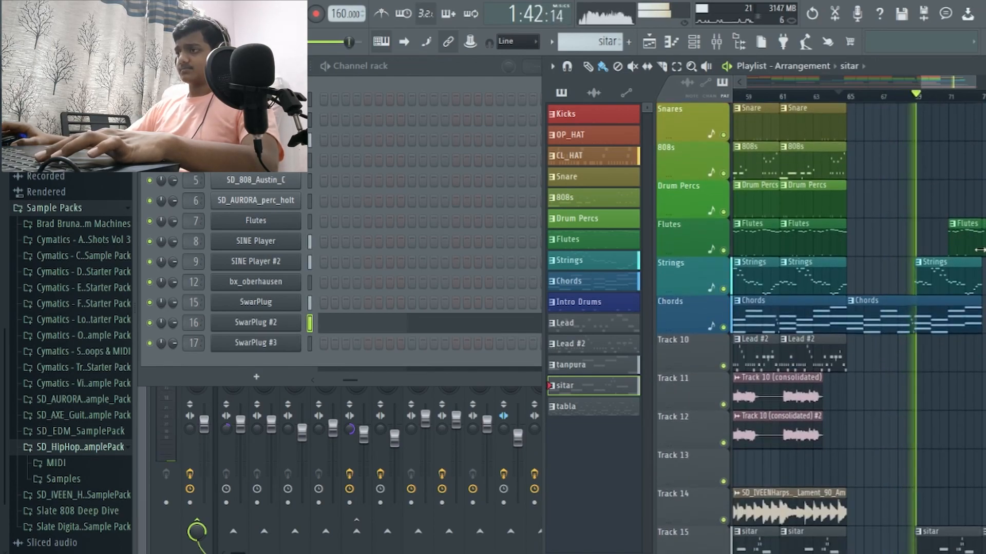
pyautogui.scroll(-2, 979, 250)
pyautogui.scroll(2, 981, 206)
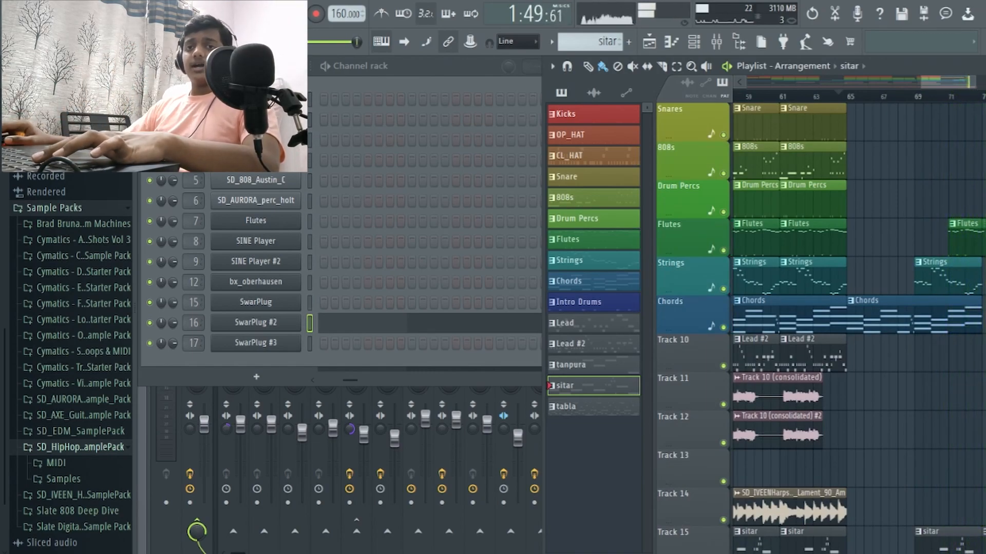
pyautogui.press('space')
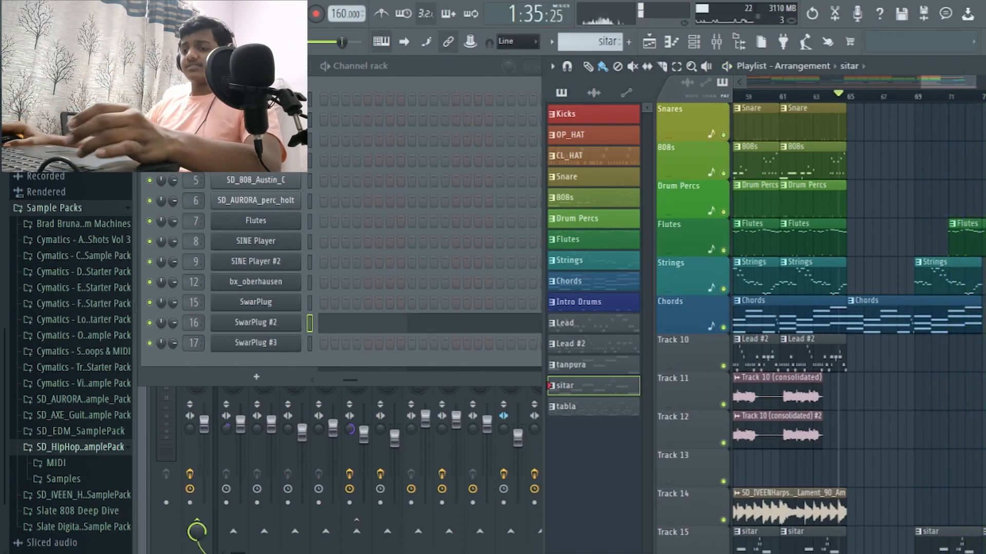
pyautogui.scroll(-5, 858, 328)
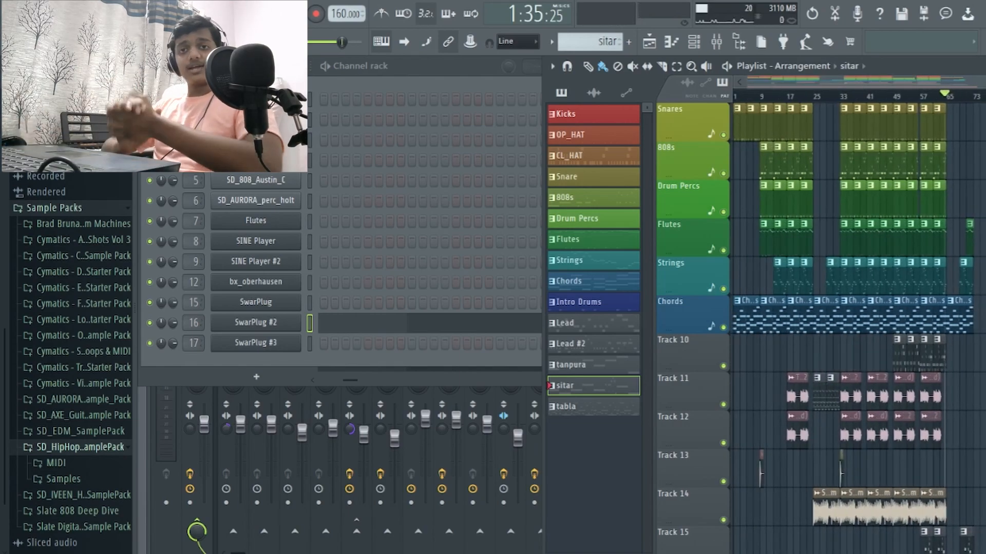